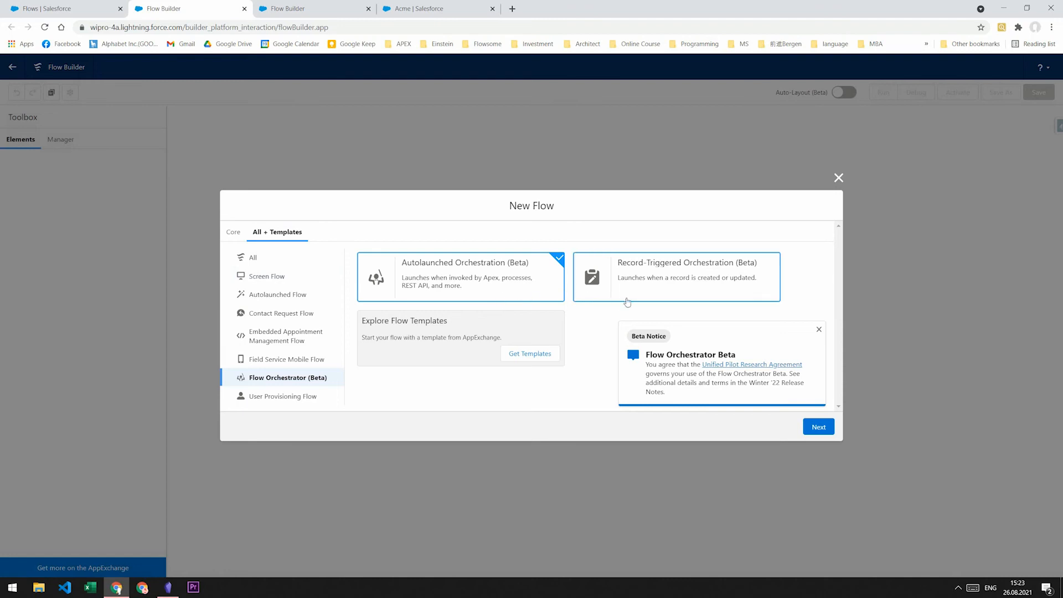
- Choose the Record-Triggered Orchestration (Beta) flow type and continue to the canvas
{"action": "left_click", "coordinate": [662, 280]}
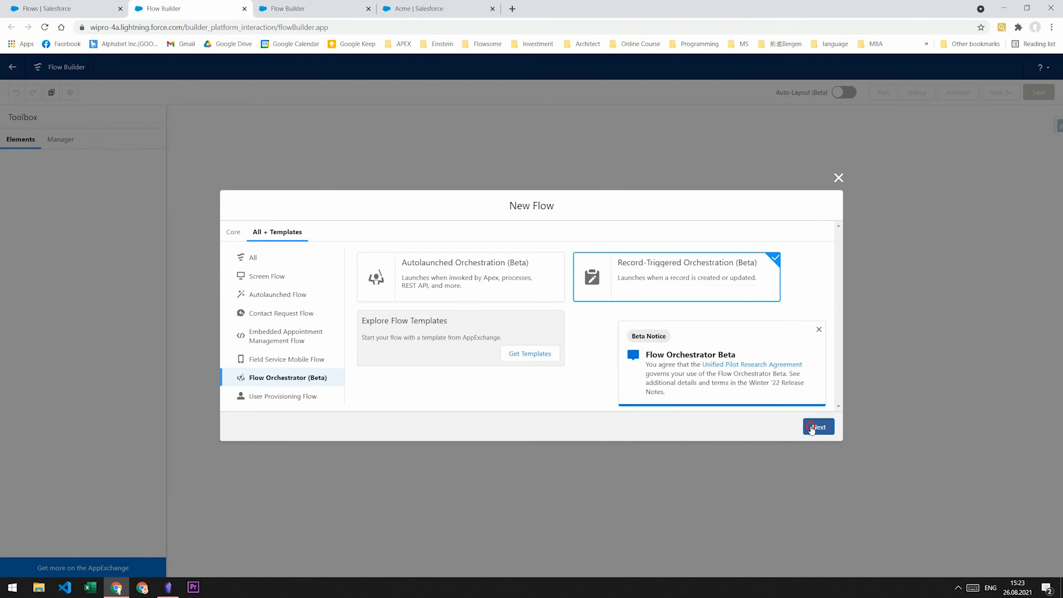
{"action": "left_click", "coordinate": [813, 427]}
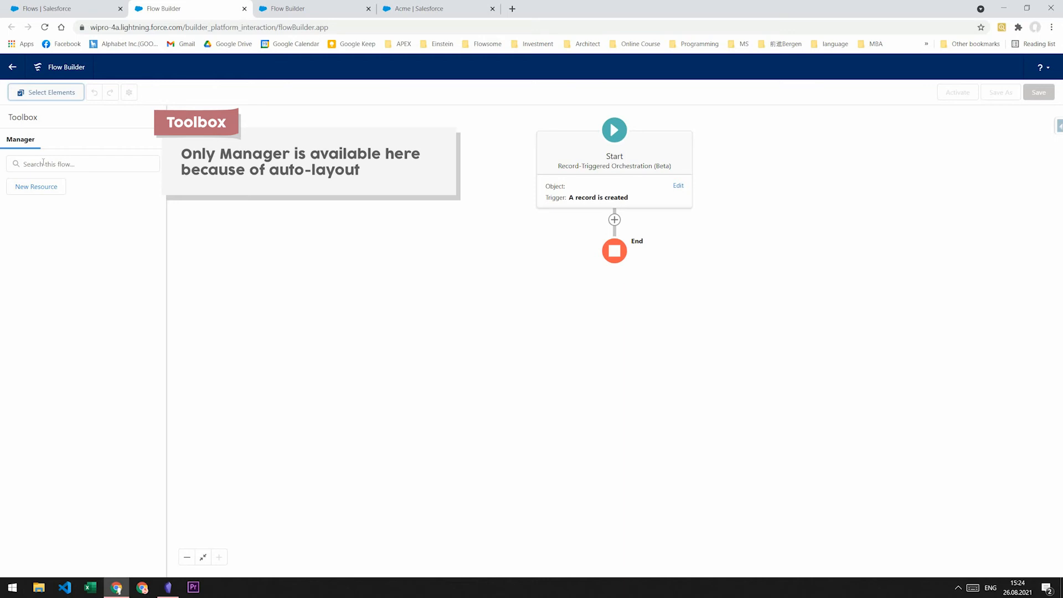
{"action": "left_click", "coordinate": [36, 187]}
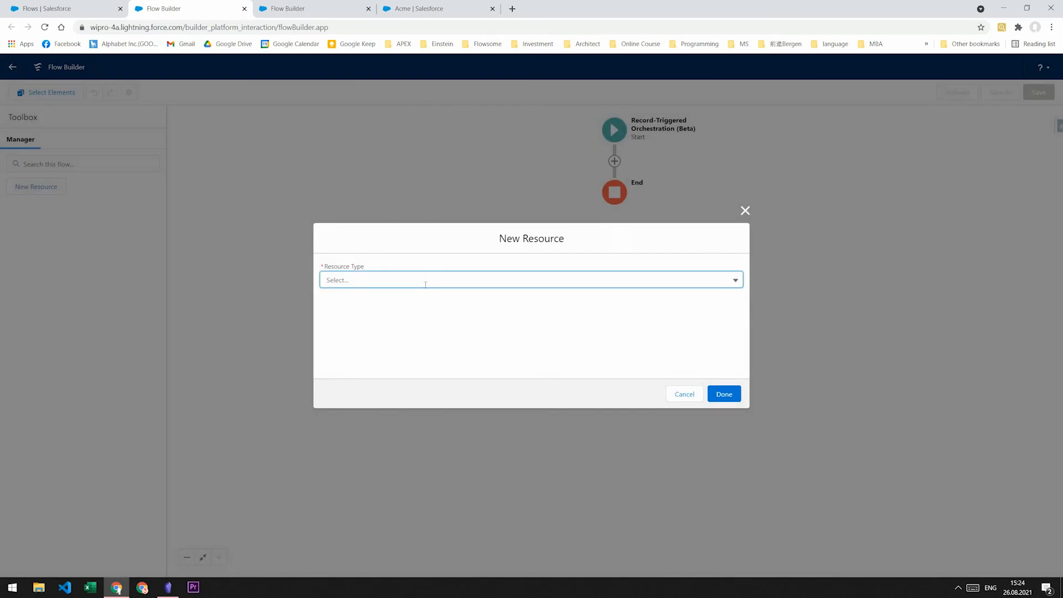
{"action": "left_click", "coordinate": [424, 282]}
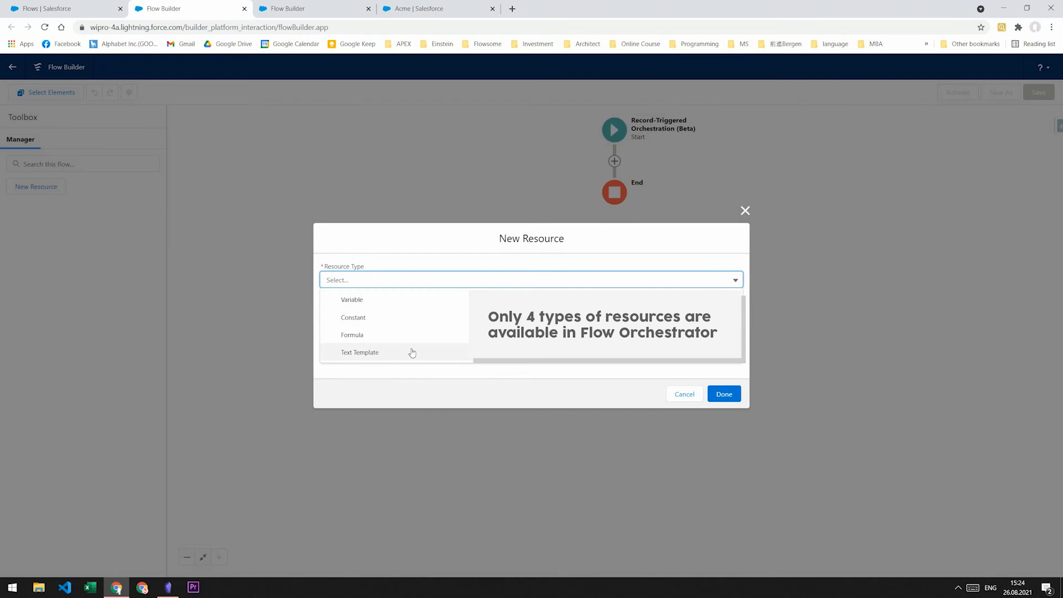
{"action": "left_click", "coordinate": [680, 399]}
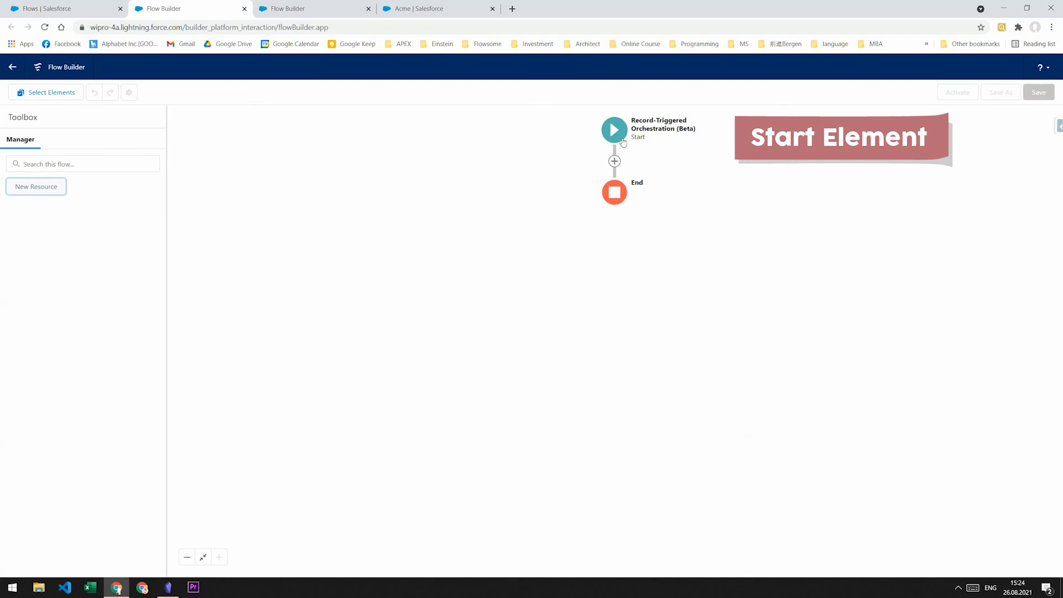
- Set the Start element's object to Account with condition requirement All Conditions Are Met (AND)
{"action": "left_click", "coordinate": [622, 132]}
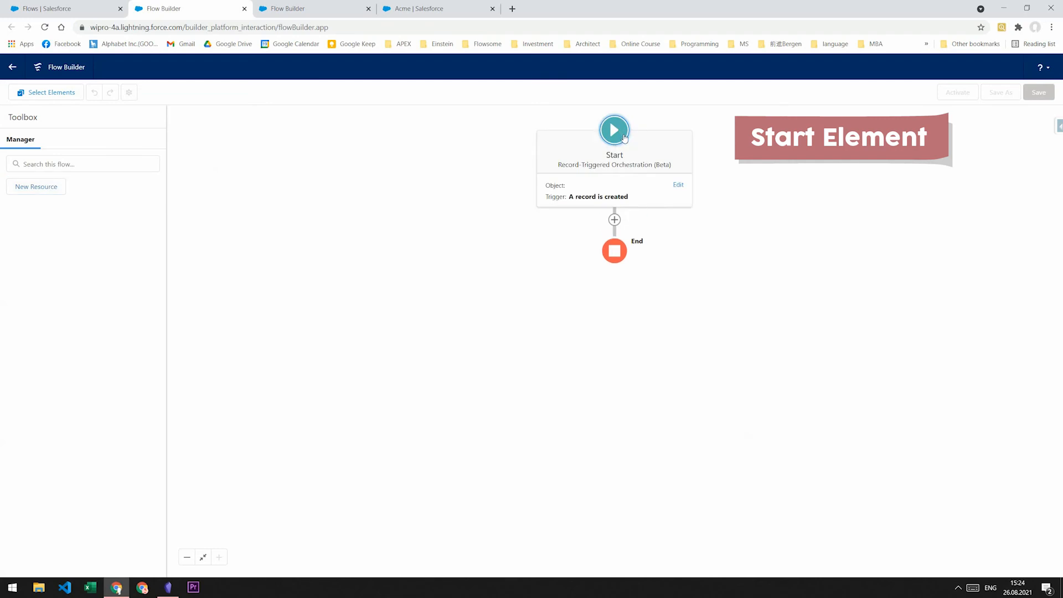
{"action": "left_click", "coordinate": [674, 185]}
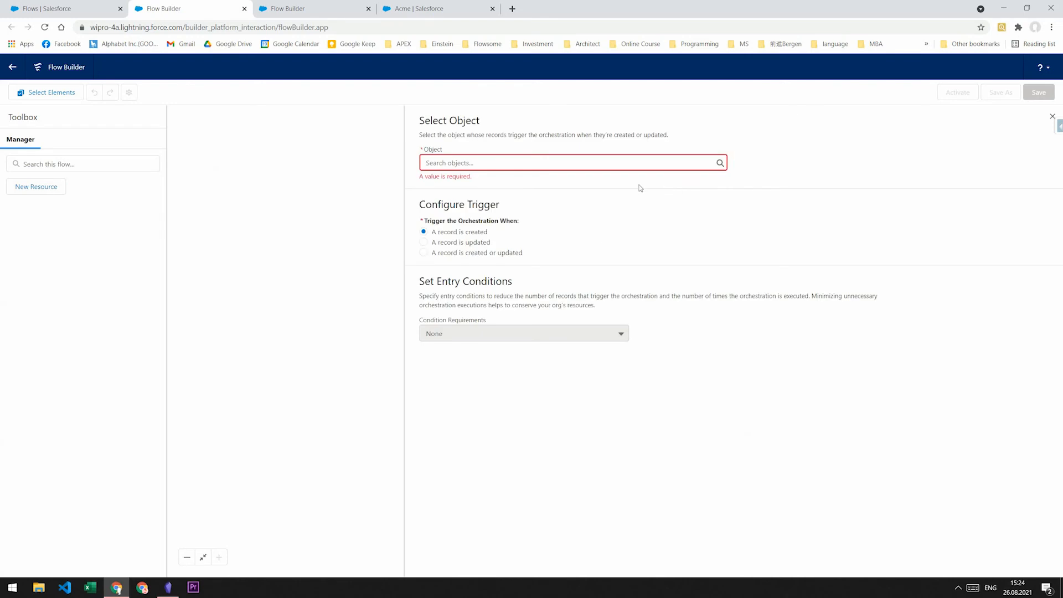
{"action": "left_click", "coordinate": [491, 163]}
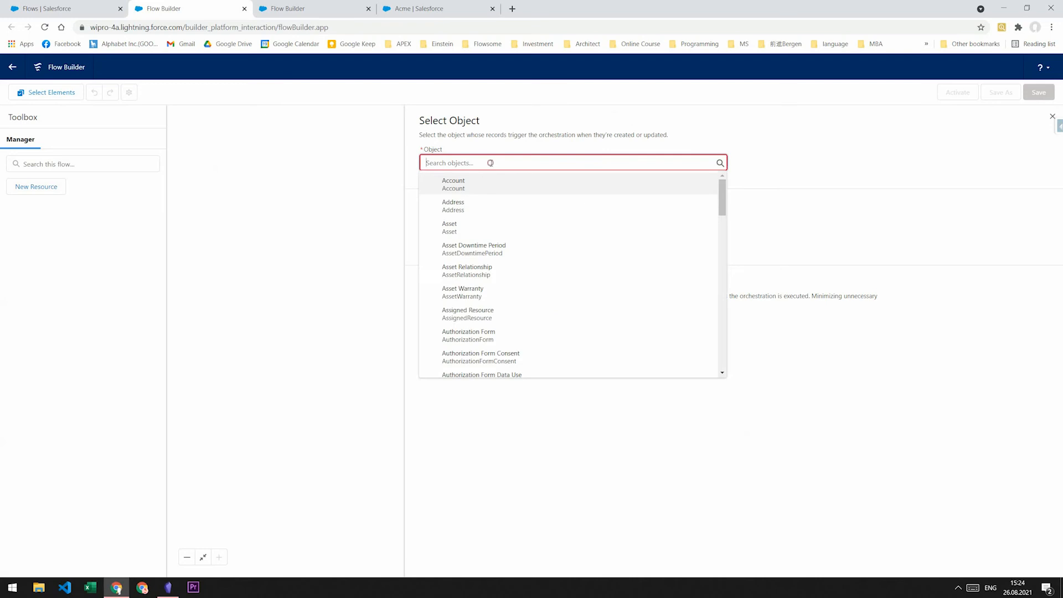
{"action": "left_click", "coordinate": [482, 182]}
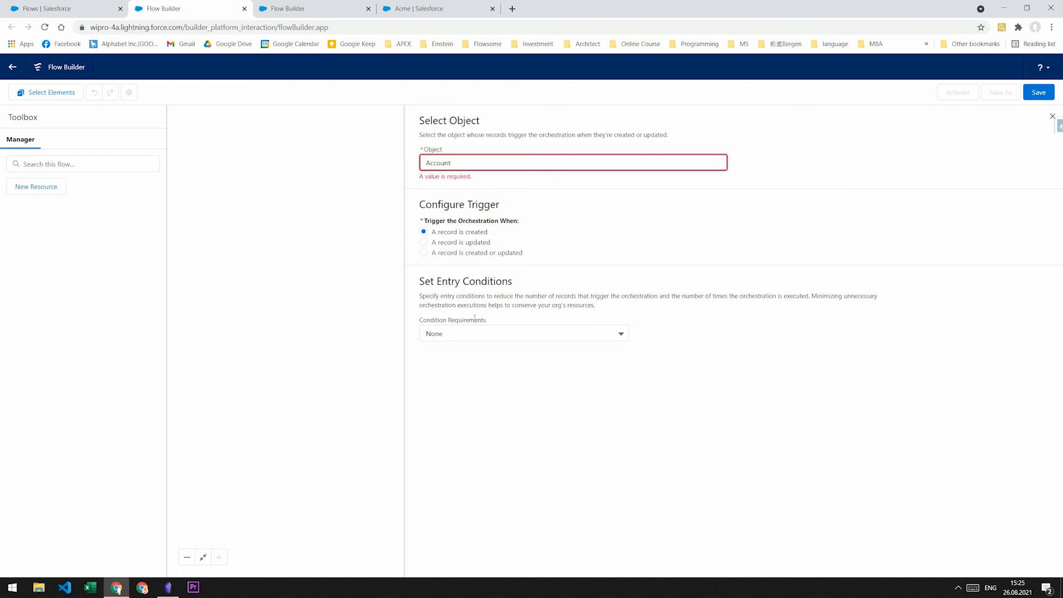
{"action": "left_click", "coordinate": [483, 332]}
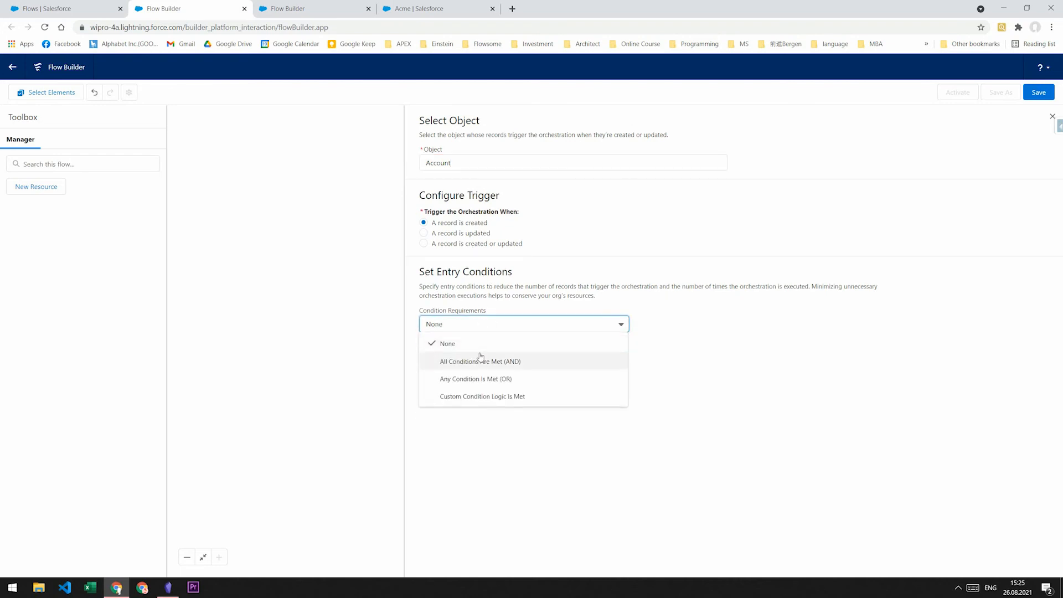
{"action": "left_click", "coordinate": [479, 357]}
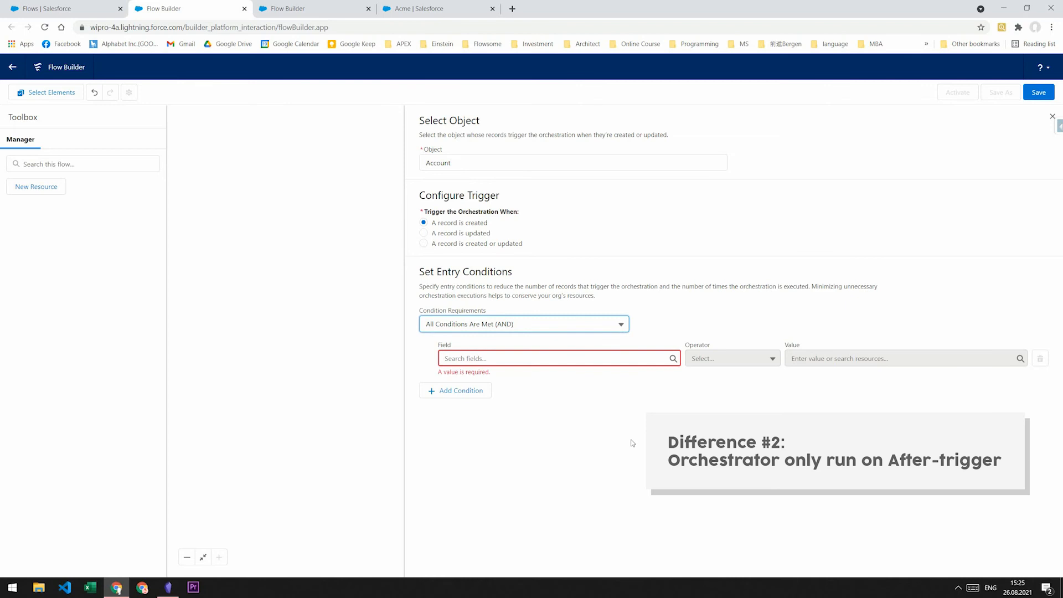
{"action": "left_click", "coordinate": [1052, 116]}
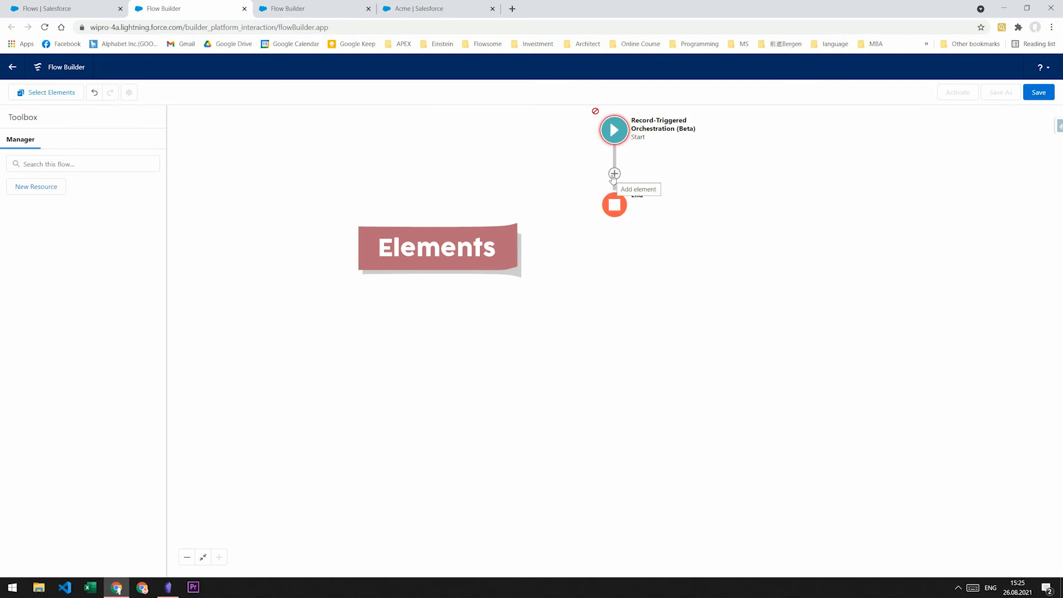
{"action": "left_click", "coordinate": [615, 173]}
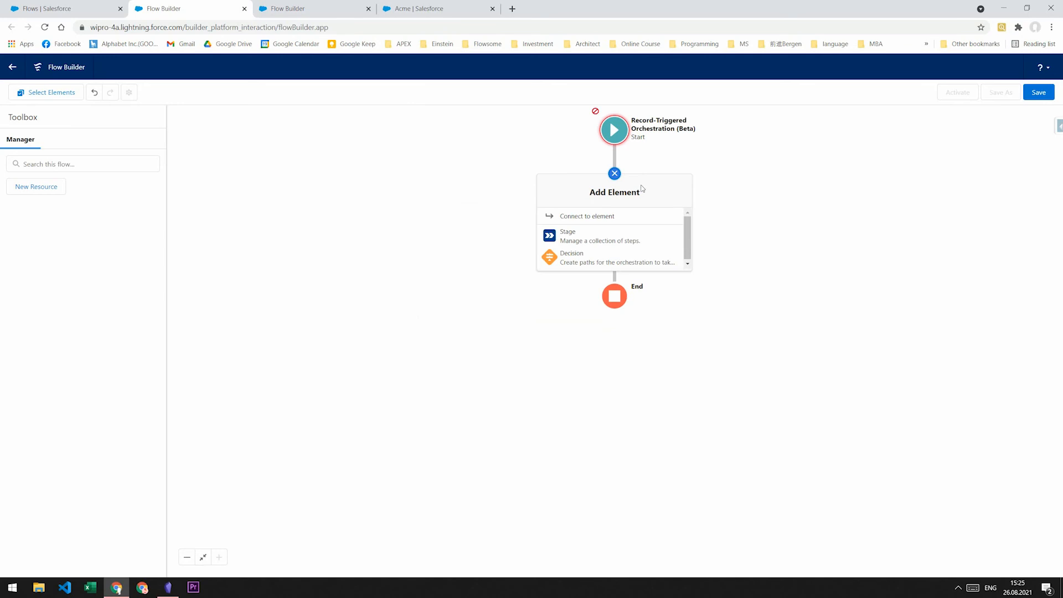
{"action": "left_click", "coordinate": [608, 255]}
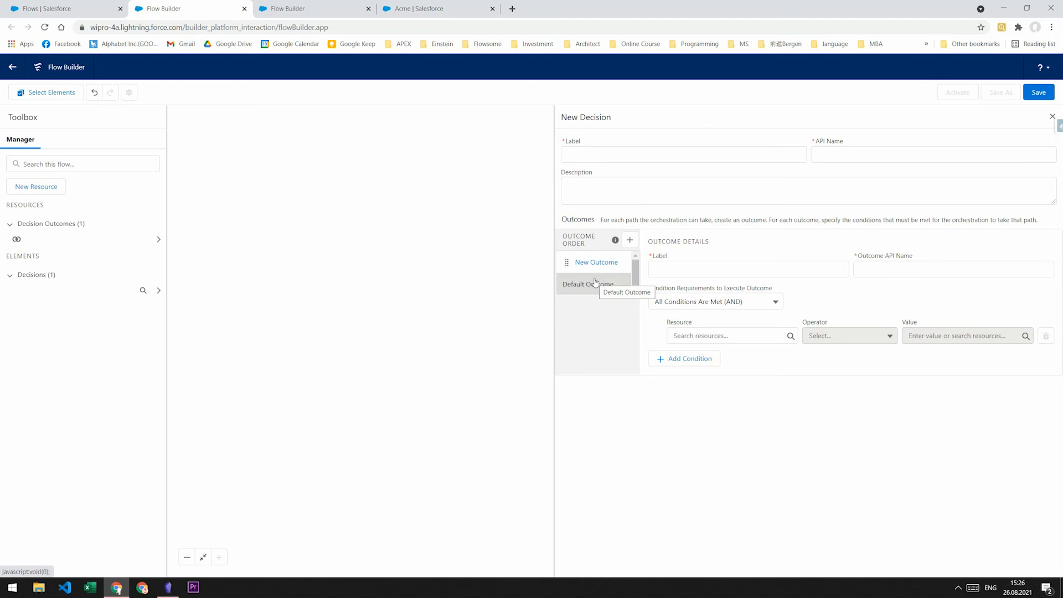
- Discard the unwanted Decision and insert Stage 1 and Stage 2 in sequence after Start
{"action": "left_click", "coordinate": [1052, 117]}
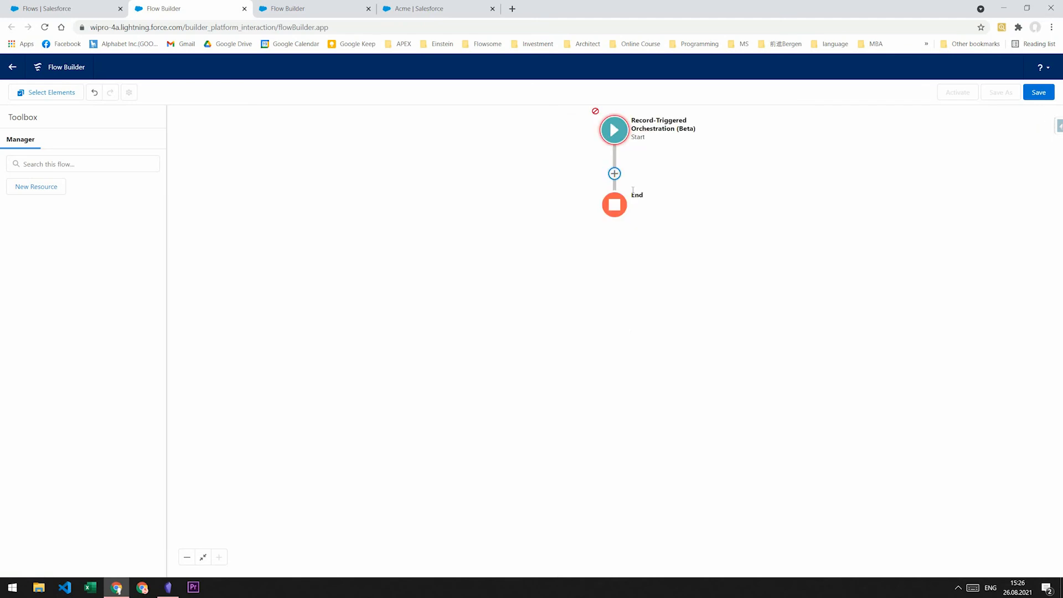
{"action": "left_click", "coordinate": [616, 174]}
{"action": "left_click", "coordinate": [606, 235]}
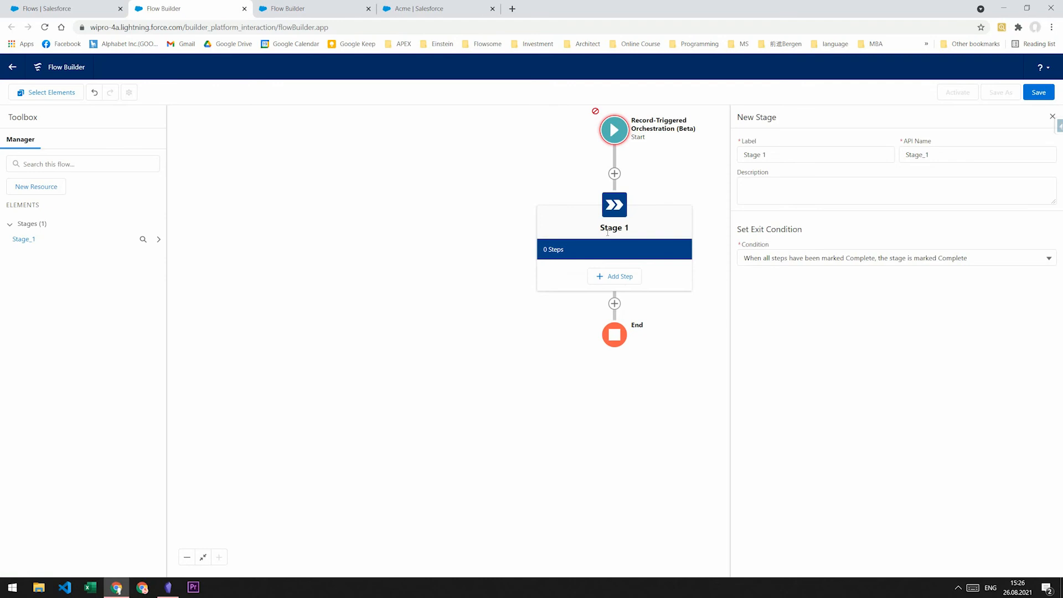
{"action": "left_click", "coordinate": [615, 304]}
{"action": "left_click", "coordinate": [592, 365]}
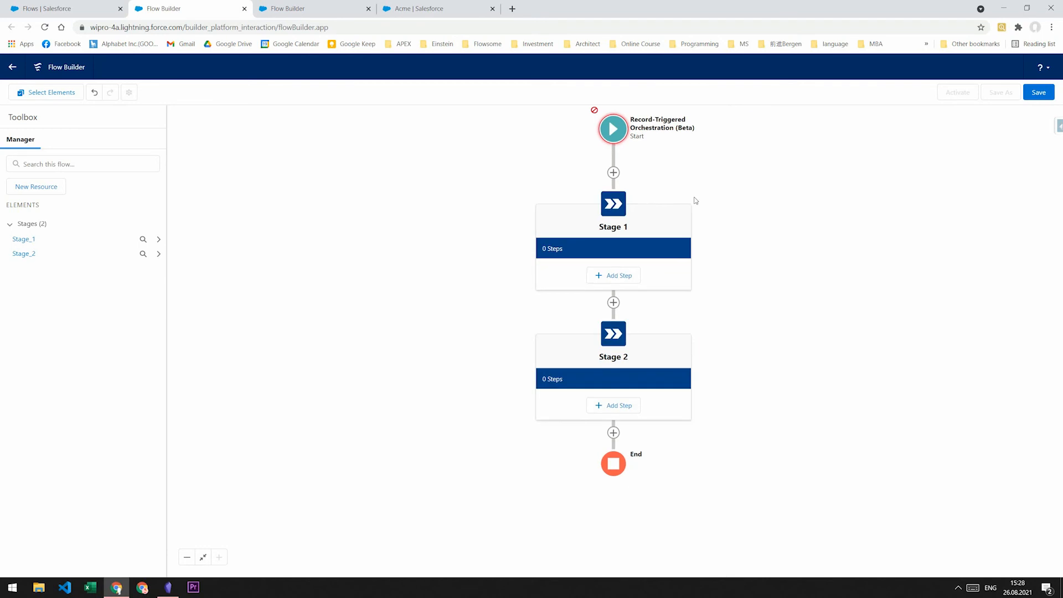
- Review Stage 1's label fields and its all-steps-complete exit condition, then add a step
{"action": "left_click", "coordinate": [619, 202]}
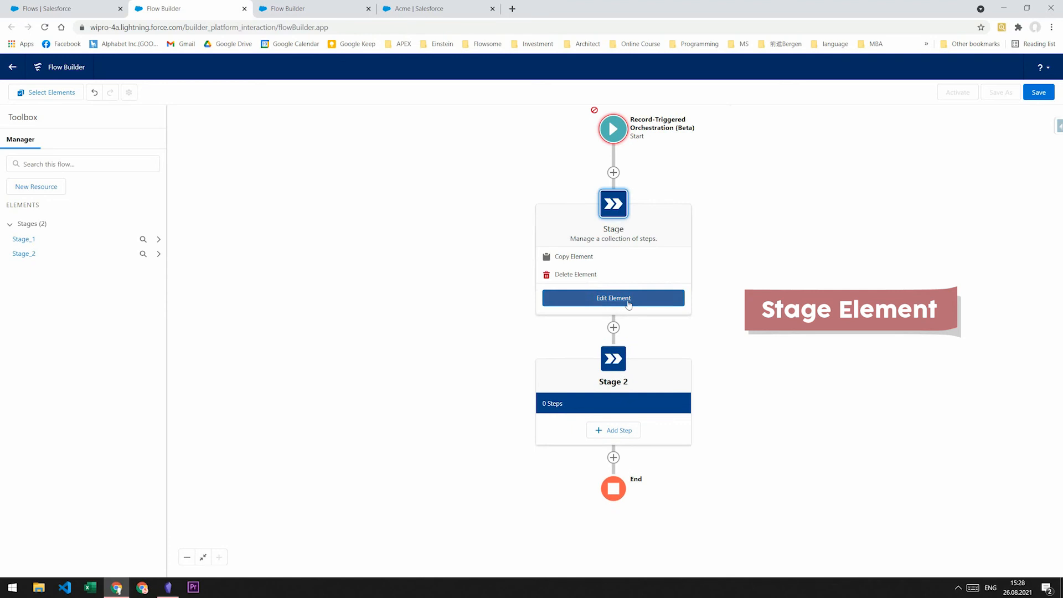
{"action": "left_click", "coordinate": [613, 297]}
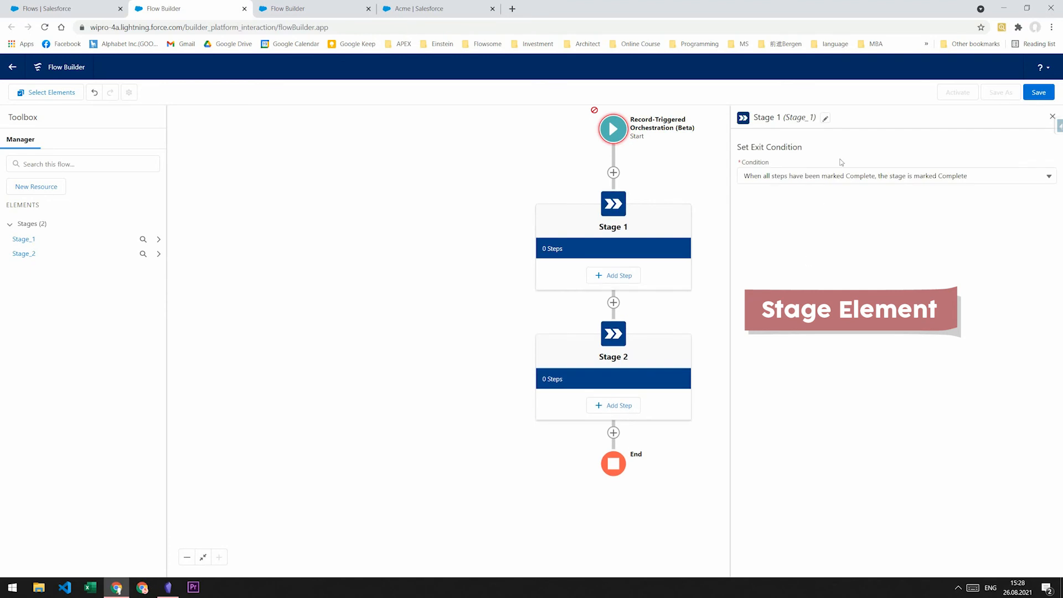
{"action": "left_click", "coordinate": [825, 119]}
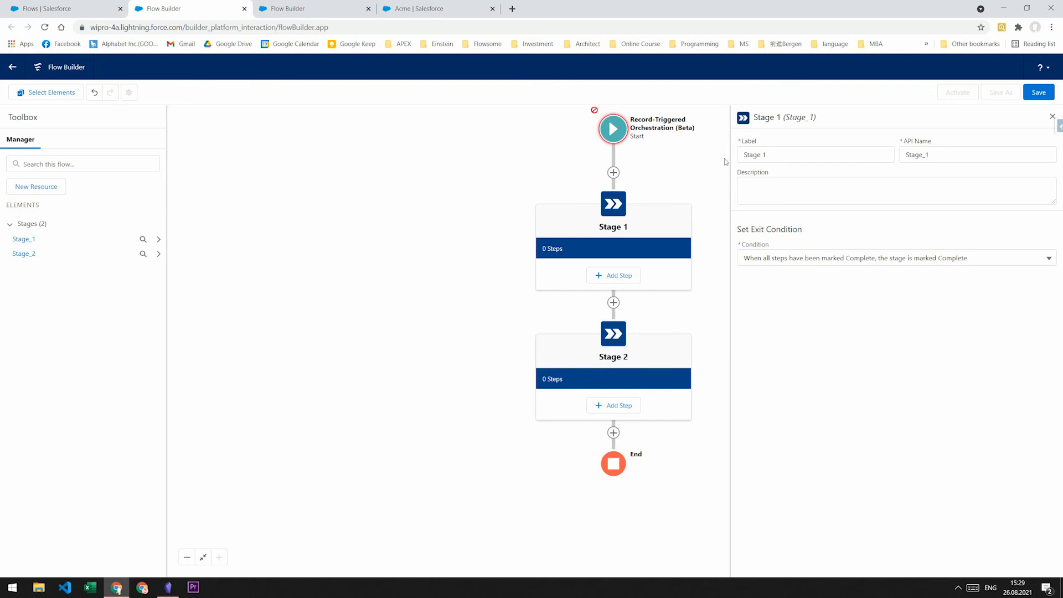
{"action": "left_click", "coordinate": [792, 255]}
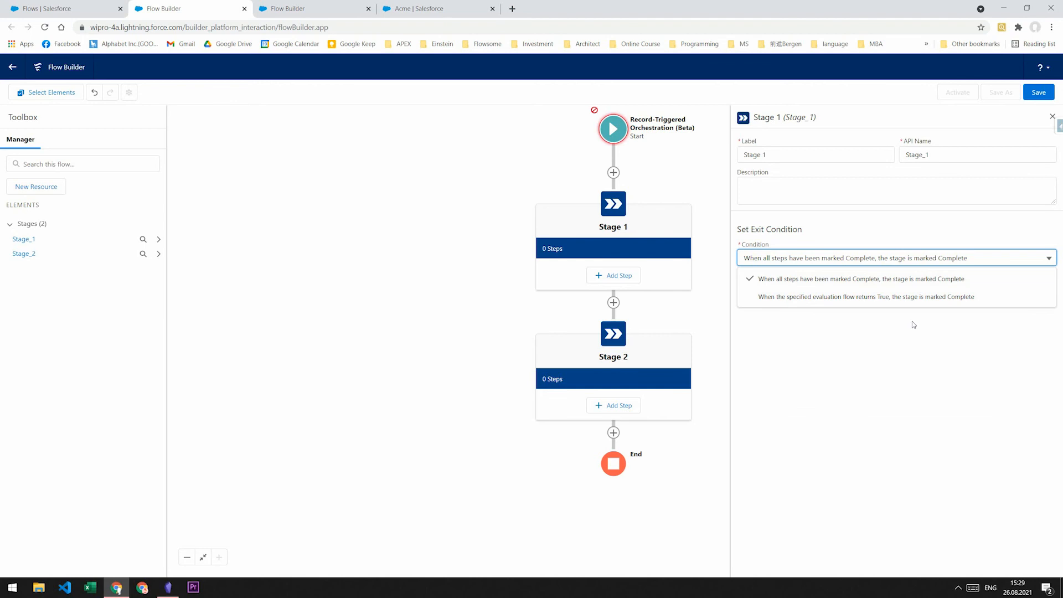
{"action": "left_click", "coordinate": [626, 279]}
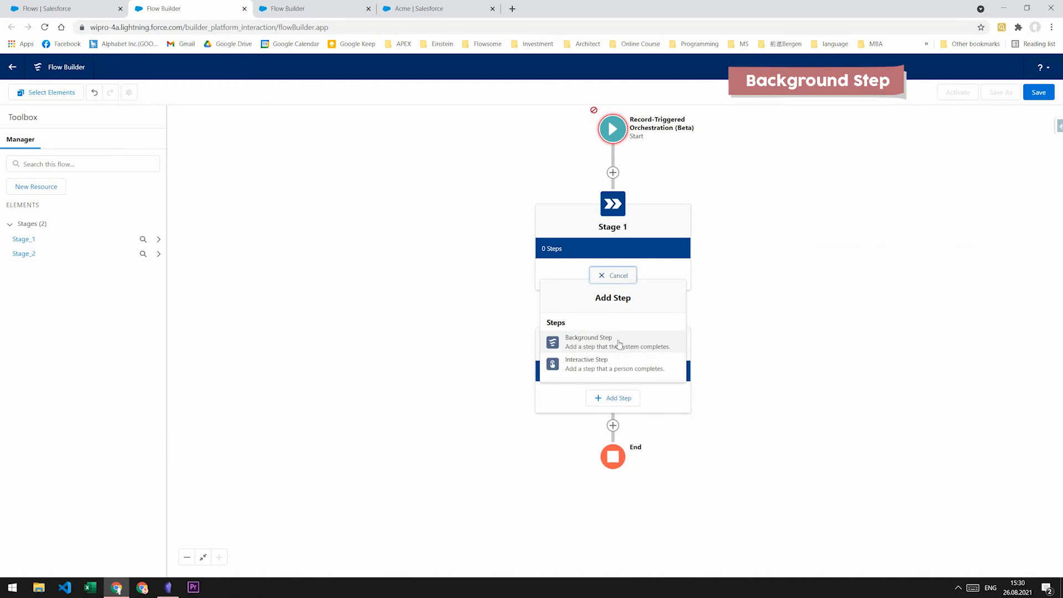
- Add a Background Step to Stage 1 with entry condition 'When another step is marked Complete'
{"action": "left_click", "coordinate": [618, 345]}
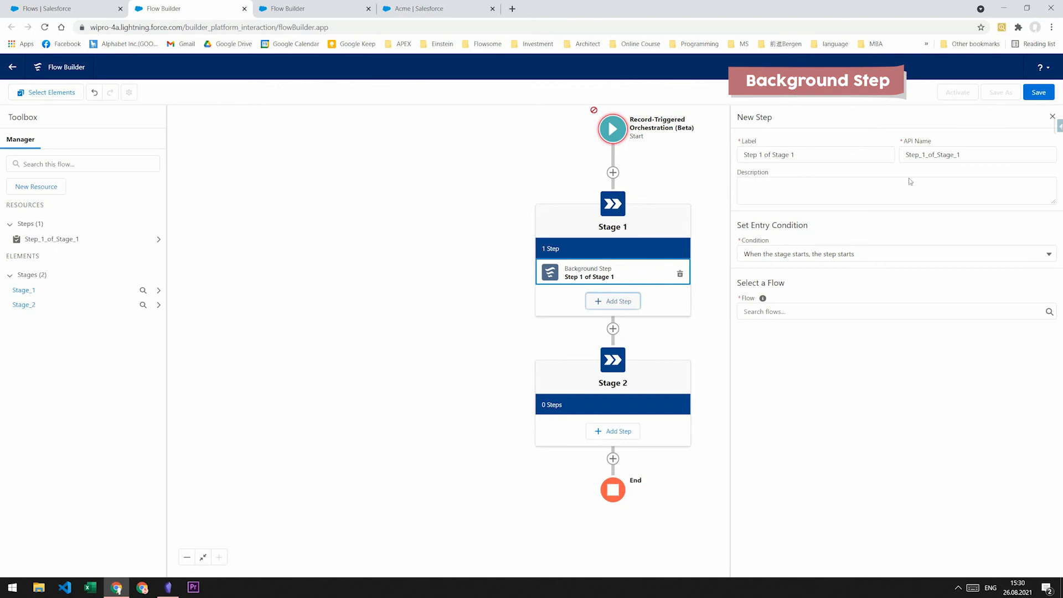
{"action": "left_click", "coordinate": [737, 225]}
{"action": "left_click_drag", "start_coordinate": [736, 225], "coordinate": [808, 225]}
{"action": "left_click", "coordinate": [818, 222]}
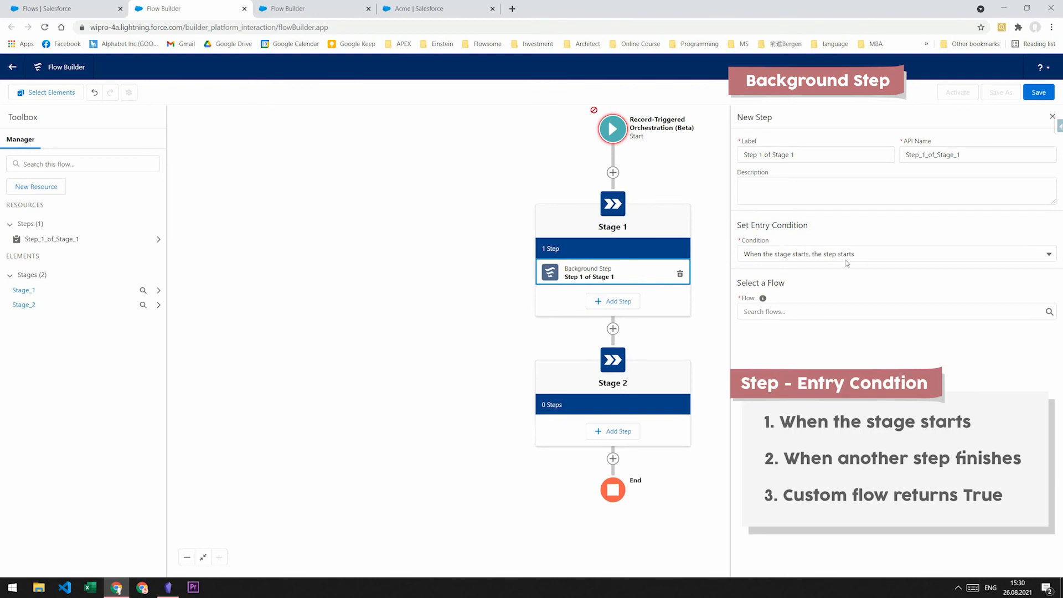
{"action": "left_click", "coordinate": [876, 255]}
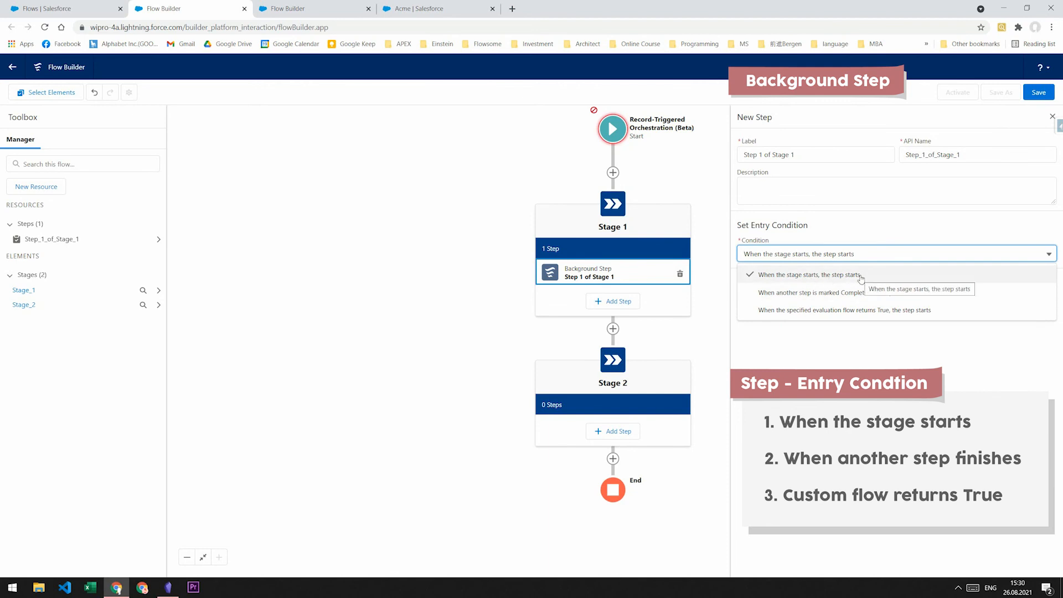
{"action": "left_click", "coordinate": [812, 293]}
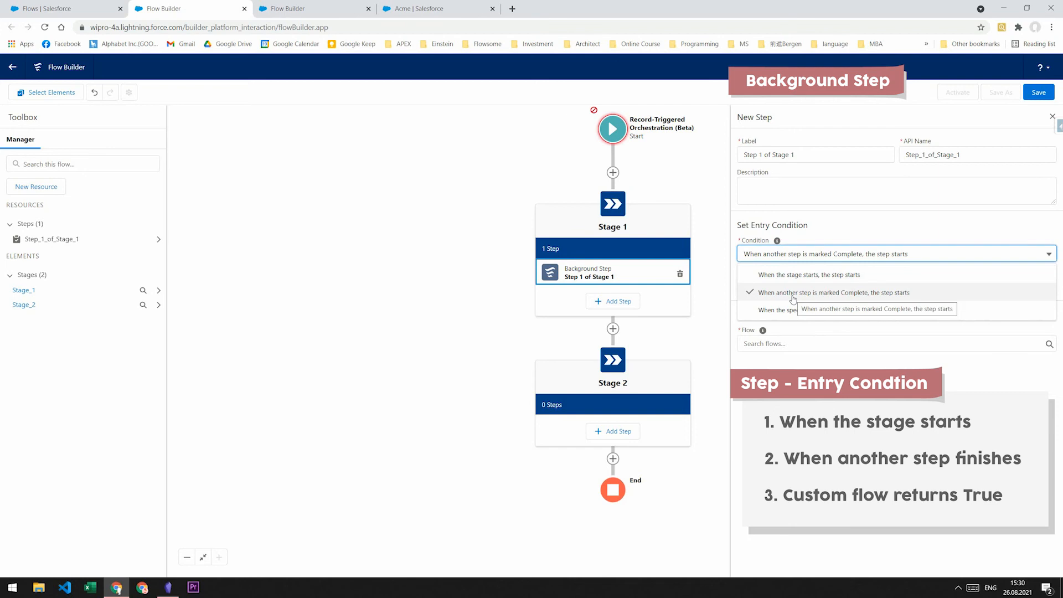
{"action": "left_click", "coordinate": [828, 294]}
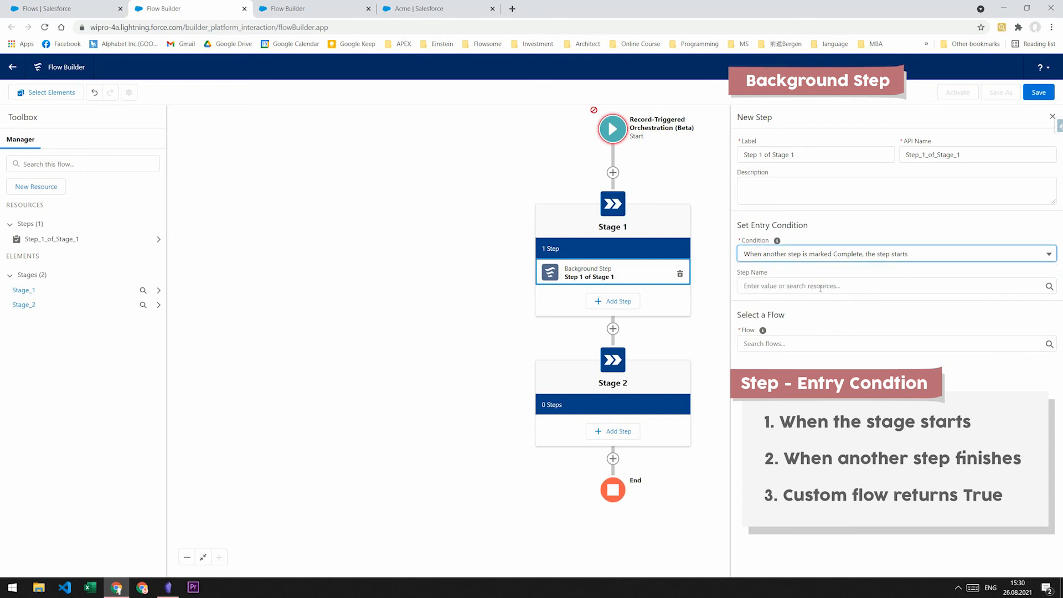
{"action": "left_click", "coordinate": [820, 286]}
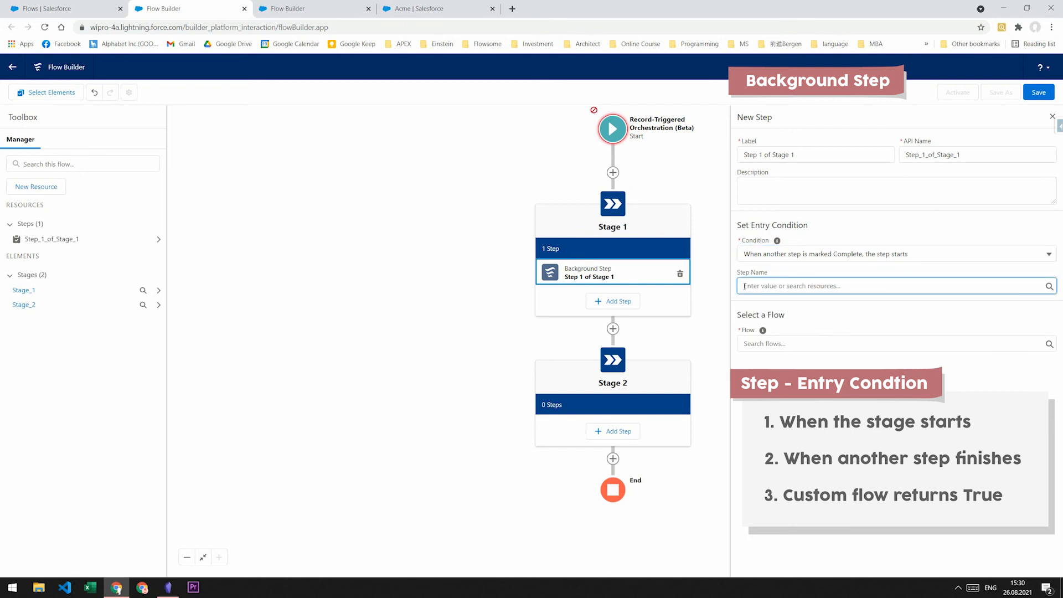
{"action": "left_click", "coordinate": [770, 255]}
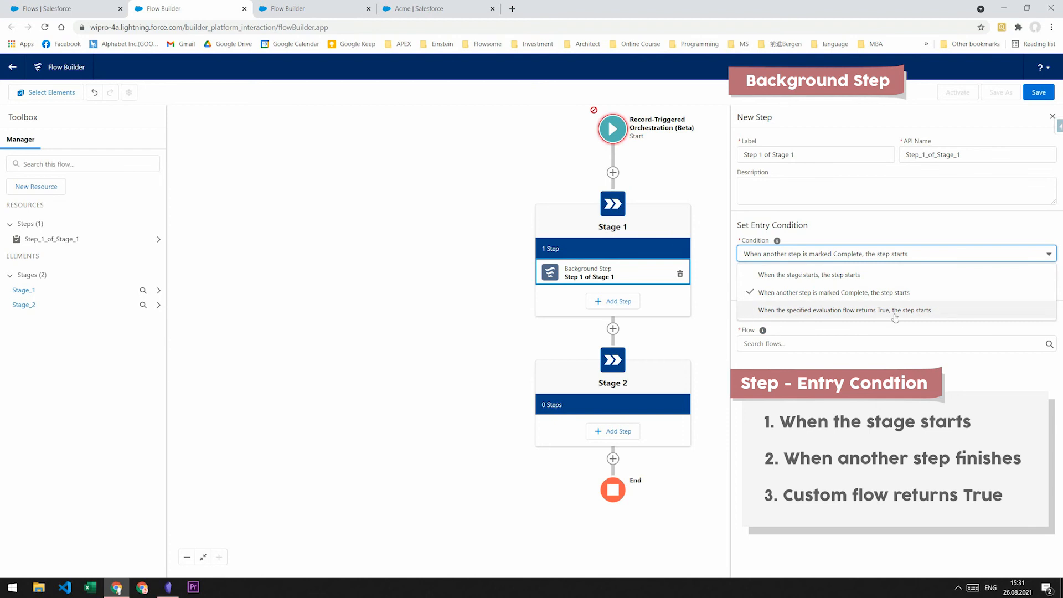
{"action": "left_click", "coordinate": [783, 330]}
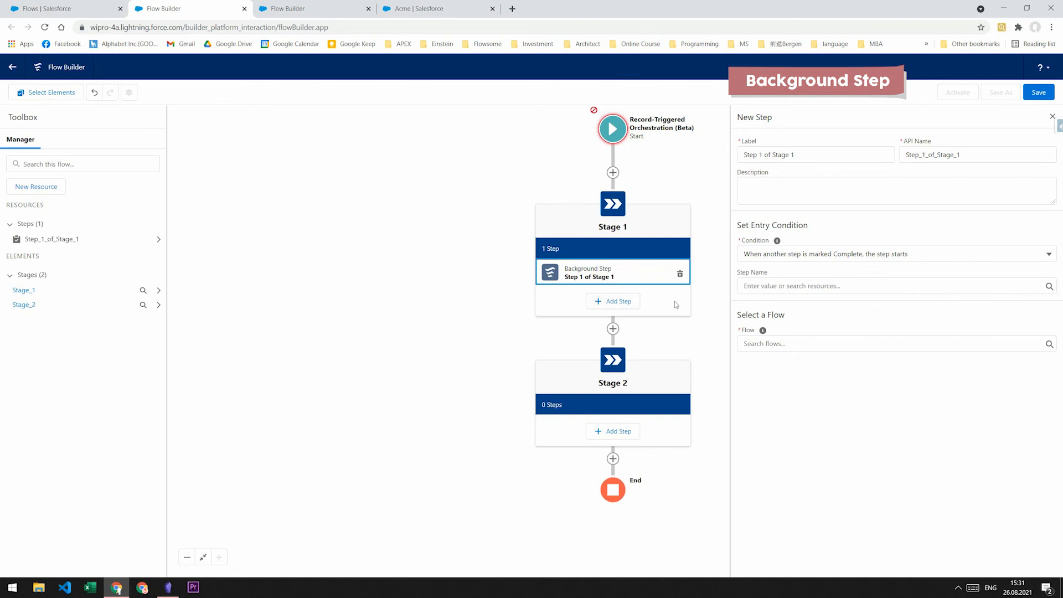
- Select Update All Related Contacts as the flow that Step 1 of Stage 1 runs
{"action": "left_click", "coordinate": [803, 344]}
{"action": "left_click", "coordinate": [802, 361]}
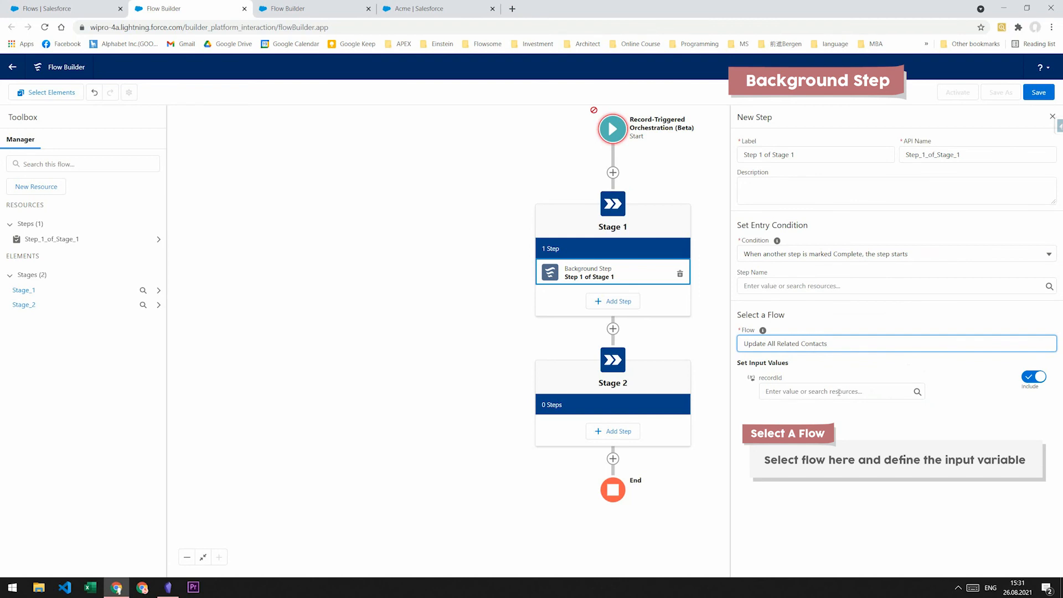
{"action": "left_click", "coordinate": [624, 305]}
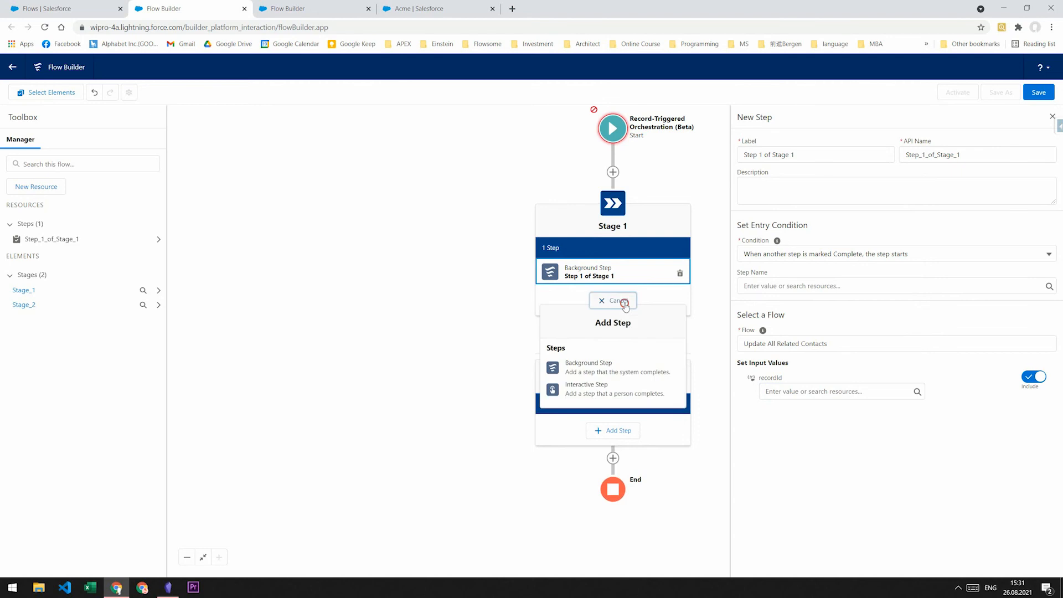
- Add an Interactive Step that starts with the stage and runs the Create A Case with Output flow
{"action": "left_click", "coordinate": [619, 389]}
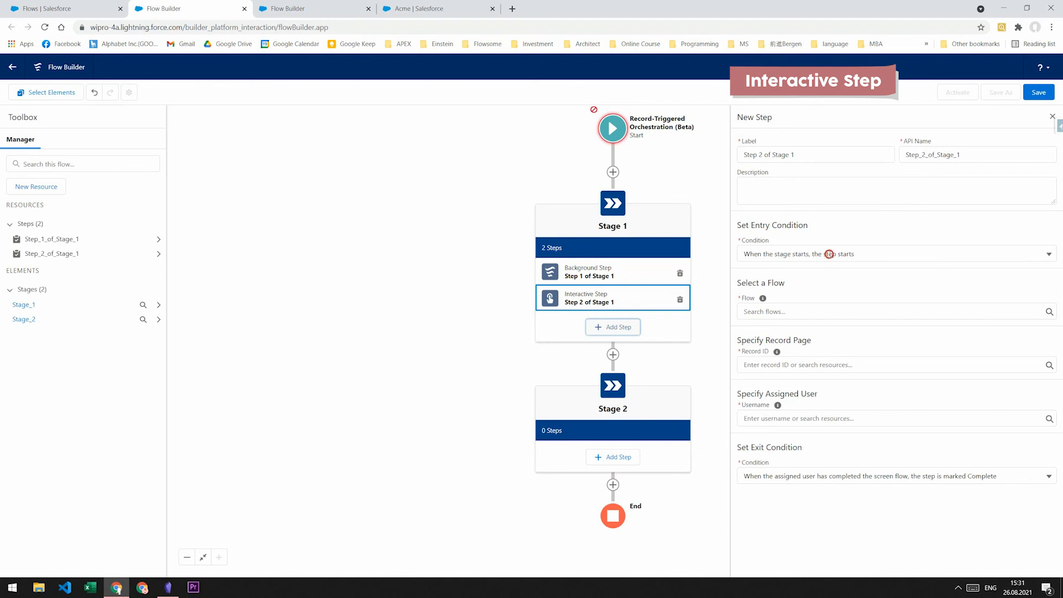
{"action": "left_click", "coordinate": [826, 253]}
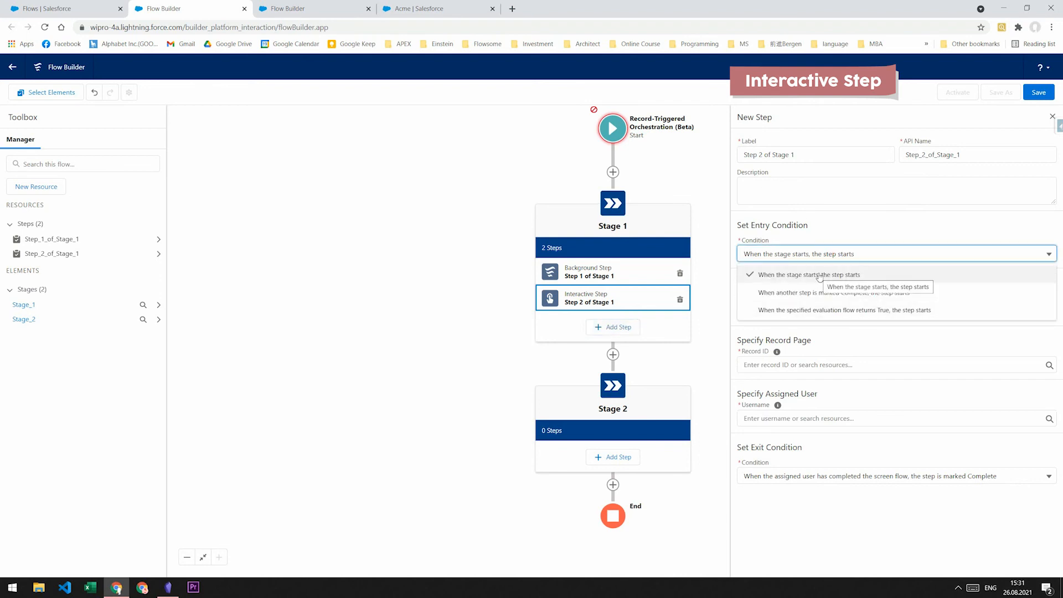
{"action": "left_click", "coordinate": [820, 275]}
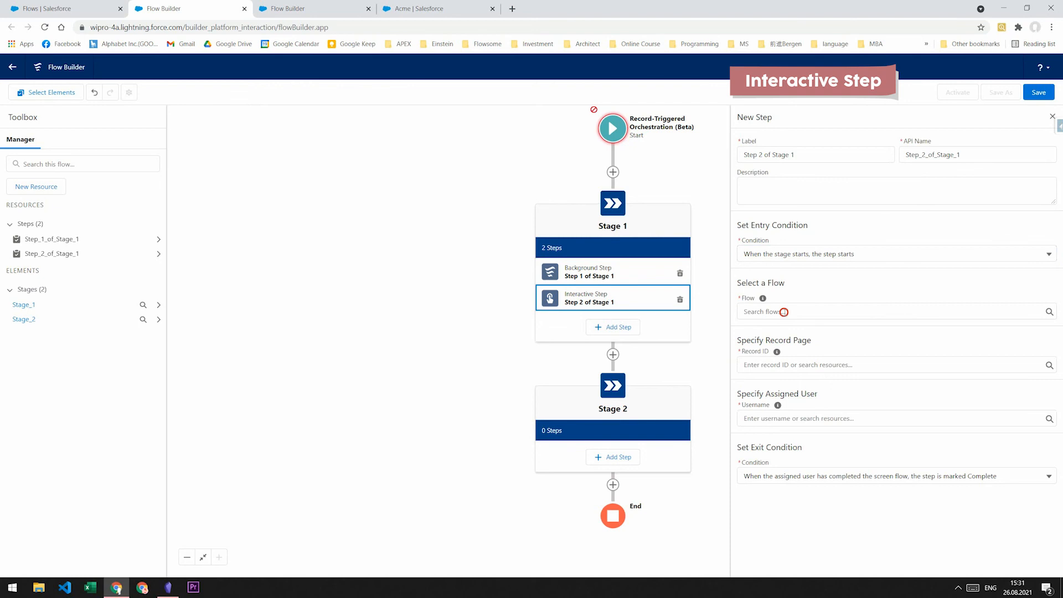
{"action": "left_click", "coordinate": [781, 311]}
{"action": "left_click", "coordinate": [795, 351]}
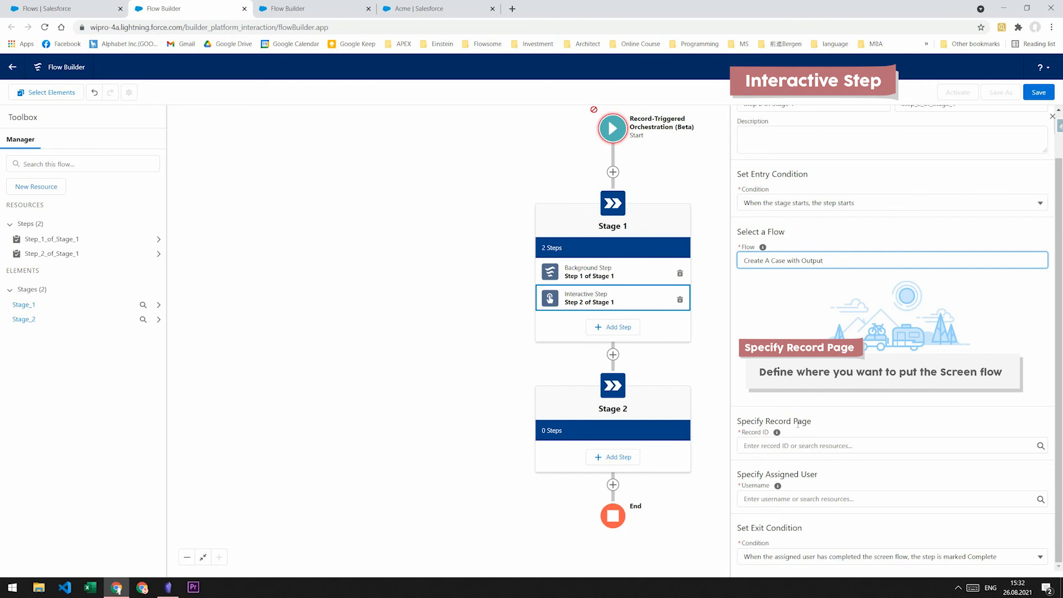
- Set Step 2's record ID to the $Record > Account ID resource
{"action": "left_click", "coordinate": [810, 440]}
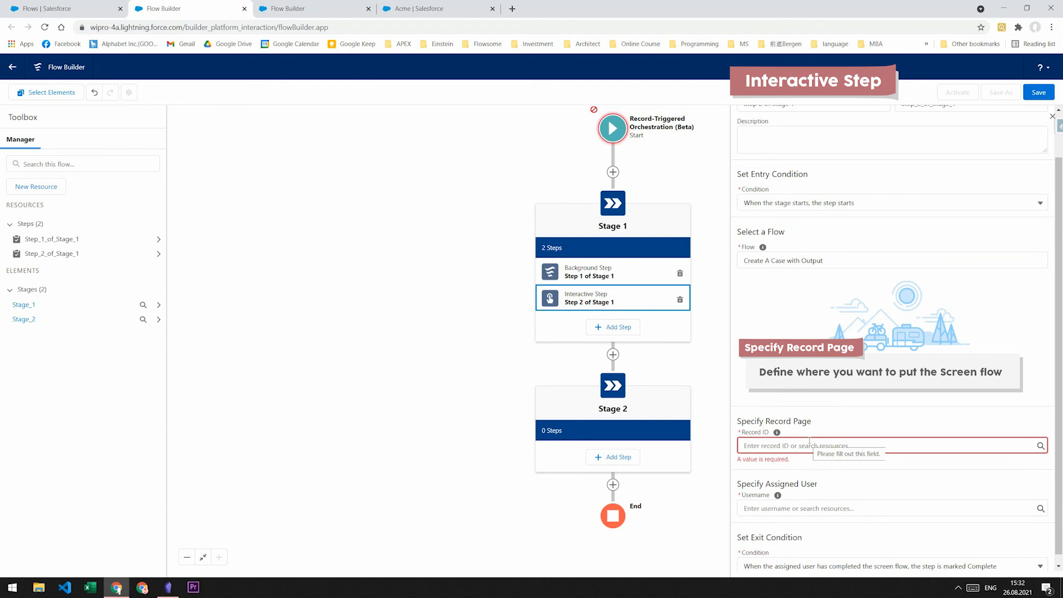
{"action": "left_click", "coordinate": [810, 441]}
{"action": "type", "text": "rec"}
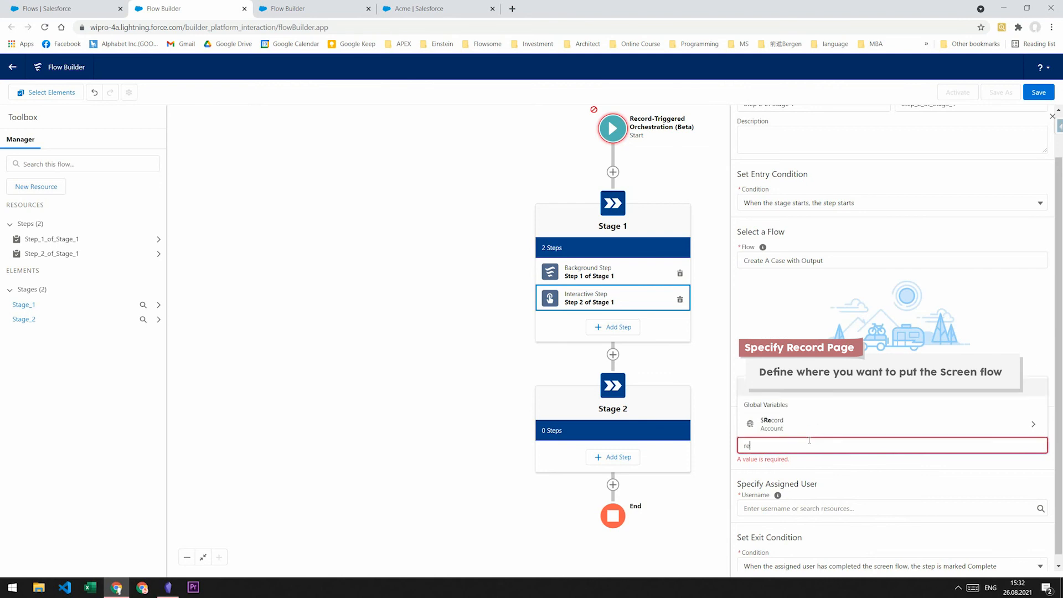
{"action": "left_click", "coordinate": [775, 424]}
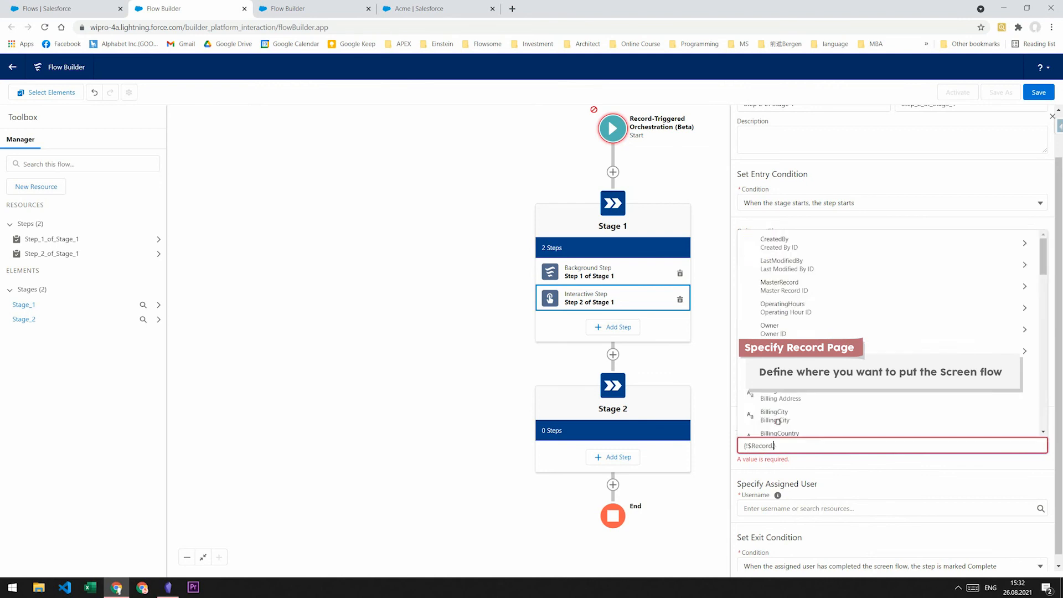
{"action": "left_click", "coordinate": [824, 470]}
{"action": "scroll", "coordinate": [826, 471], "scroll_direction": "down", "scroll_amount": 1}
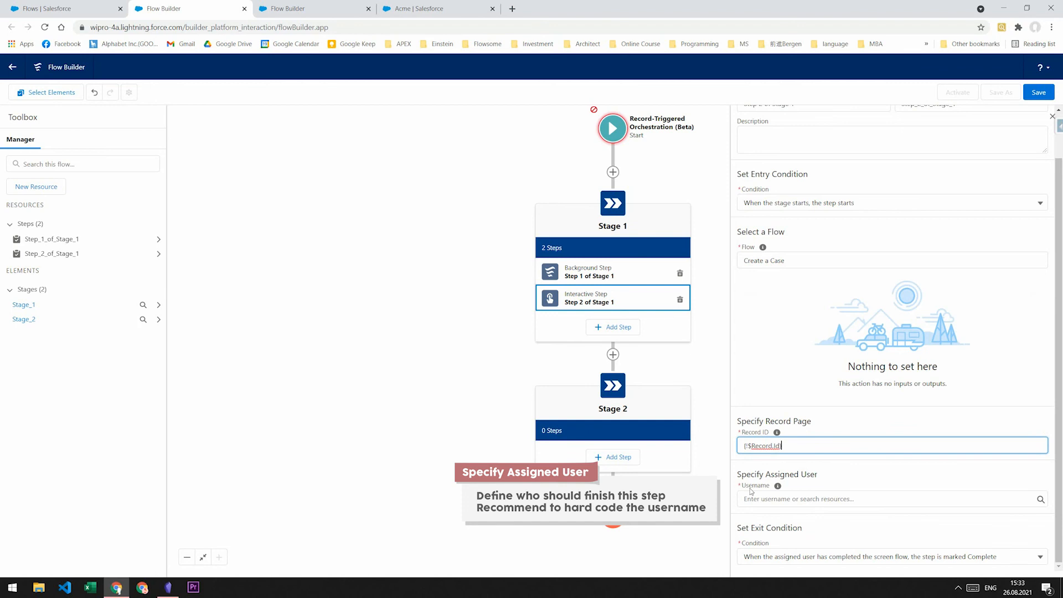
- Assign Step 2 to a user by entering that user's username in the assignee field
{"action": "left_click", "coordinate": [772, 500]}
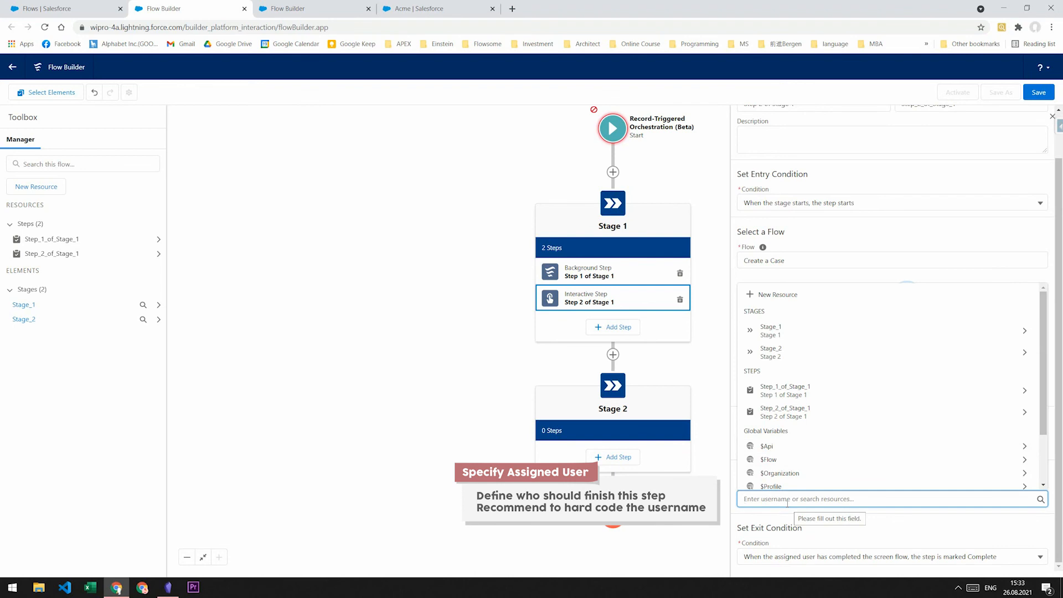
{"action": "scroll", "coordinate": [785, 476], "scroll_direction": "down", "scroll_amount": 2}
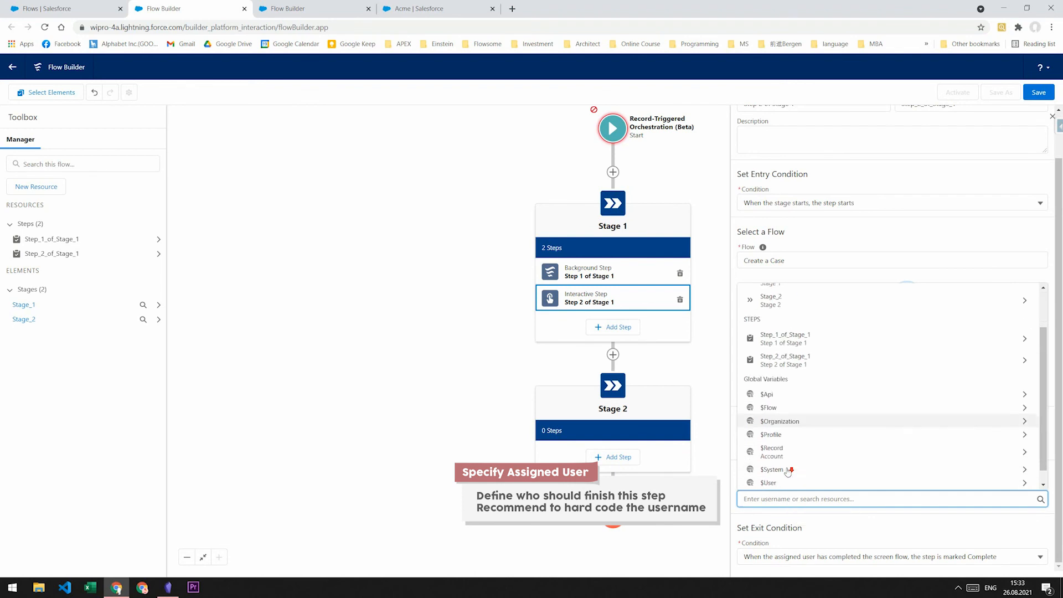
{"action": "left_click", "coordinate": [781, 481]}
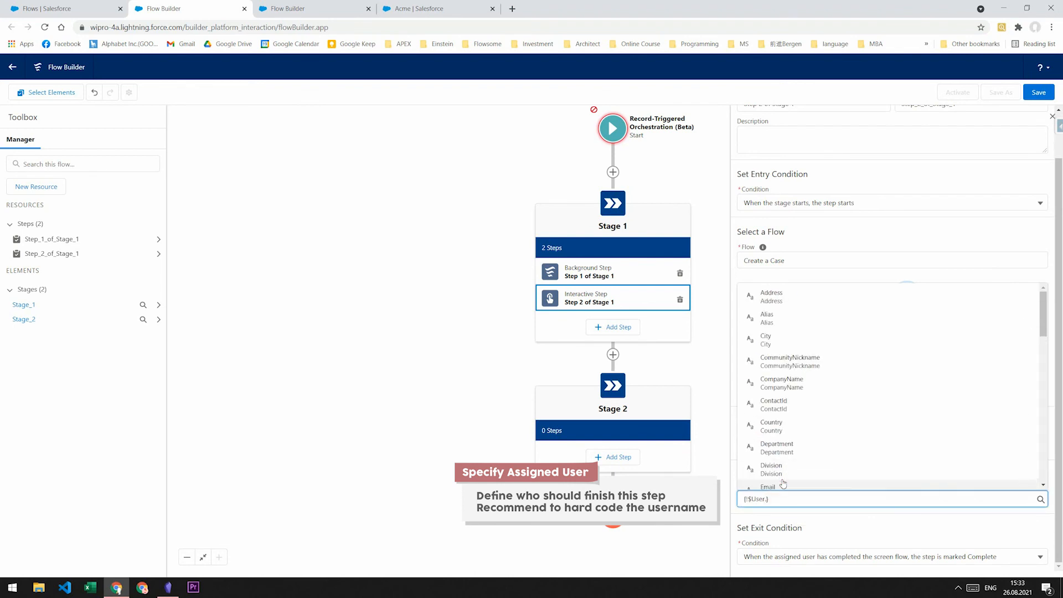
{"action": "left_click", "coordinate": [772, 499]}
{"action": "key", "text": "BackSpace"}
{"action": "key", "text": "BackSpace"}
{"action": "key", "text": "BackSpace"}
{"action": "key", "text": "BackSpace"}
{"action": "key", "text": "BackSpace"}
{"action": "key", "text": "BackSpace"}
{"action": "key", "text": "BackSpace"}
{"action": "key", "text": "BackSpace"}
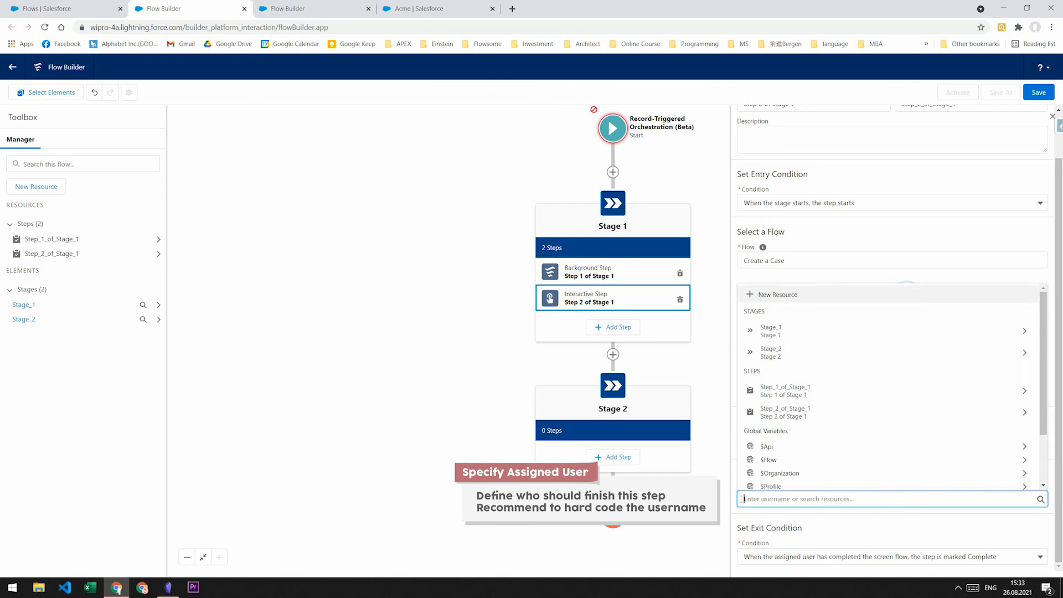
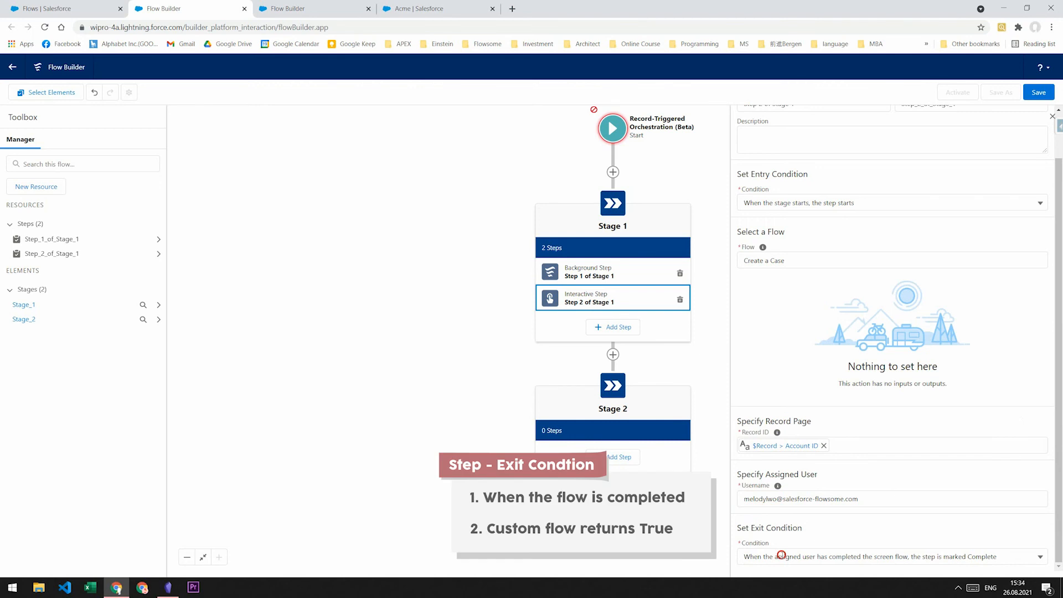
{"action": "left_click", "coordinate": [783, 556]}
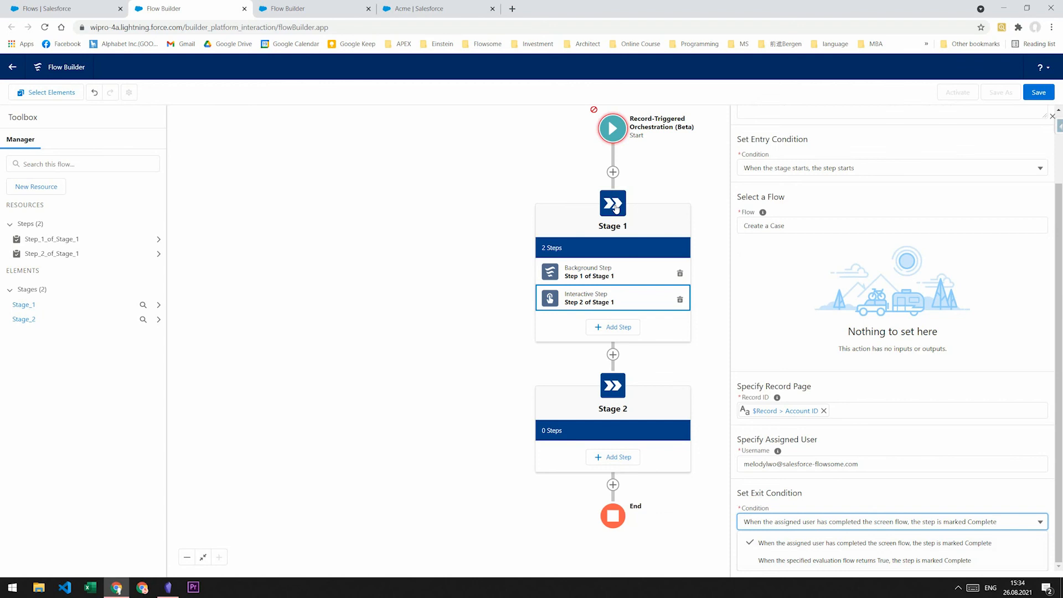
- Review the entry and exit condition settings of Step 1 and Step 2 in Stage 1
{"action": "left_click", "coordinate": [616, 206]}
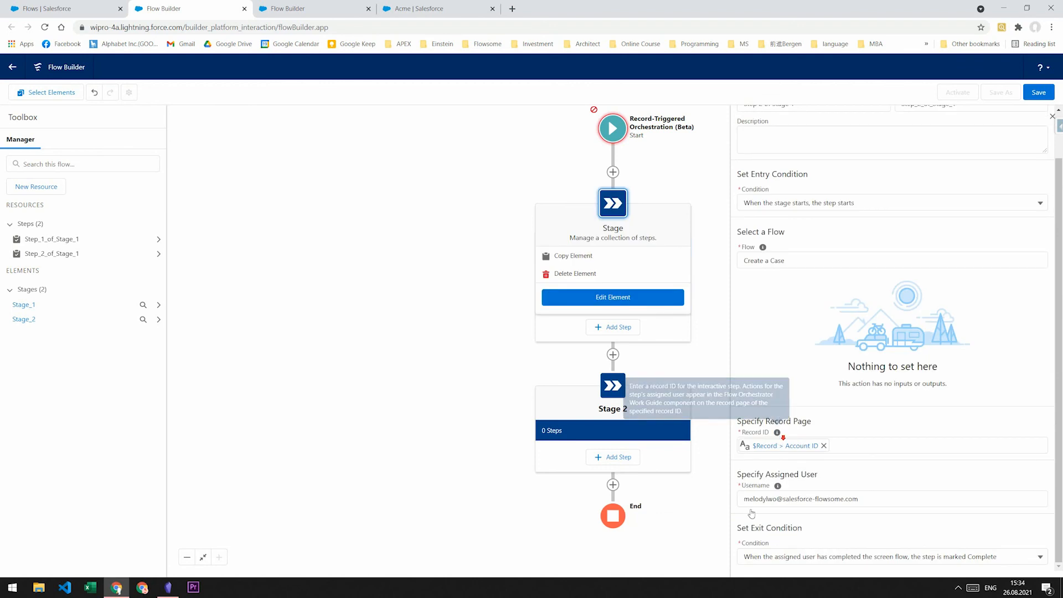
{"action": "left_click_drag", "start_coordinate": [736, 527], "coordinate": [818, 528]}
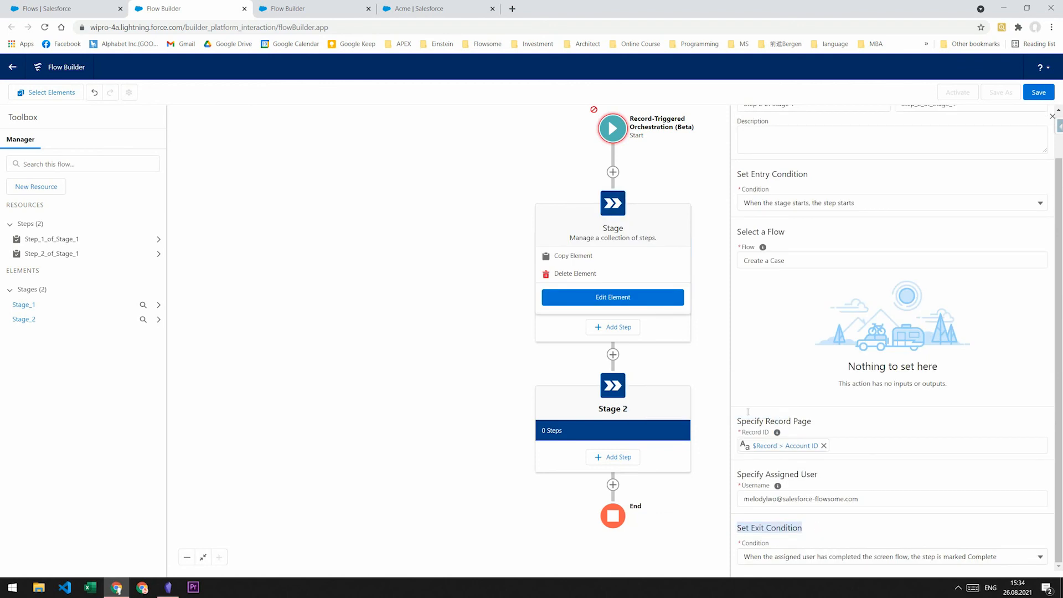
{"action": "left_click", "coordinate": [663, 336]}
{"action": "left_click", "coordinate": [588, 273]}
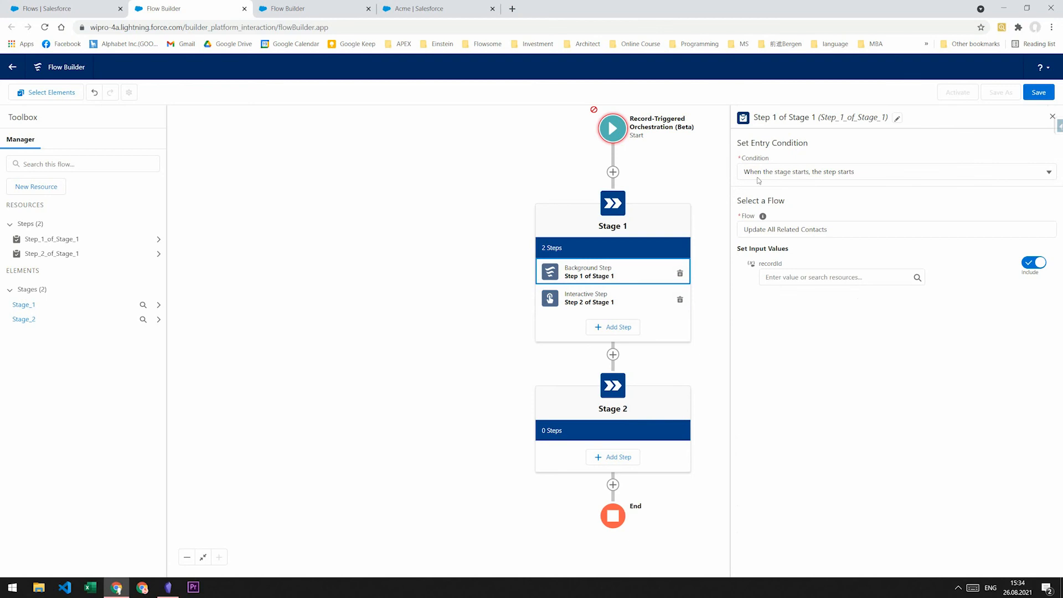
{"action": "left_click", "coordinate": [588, 299]}
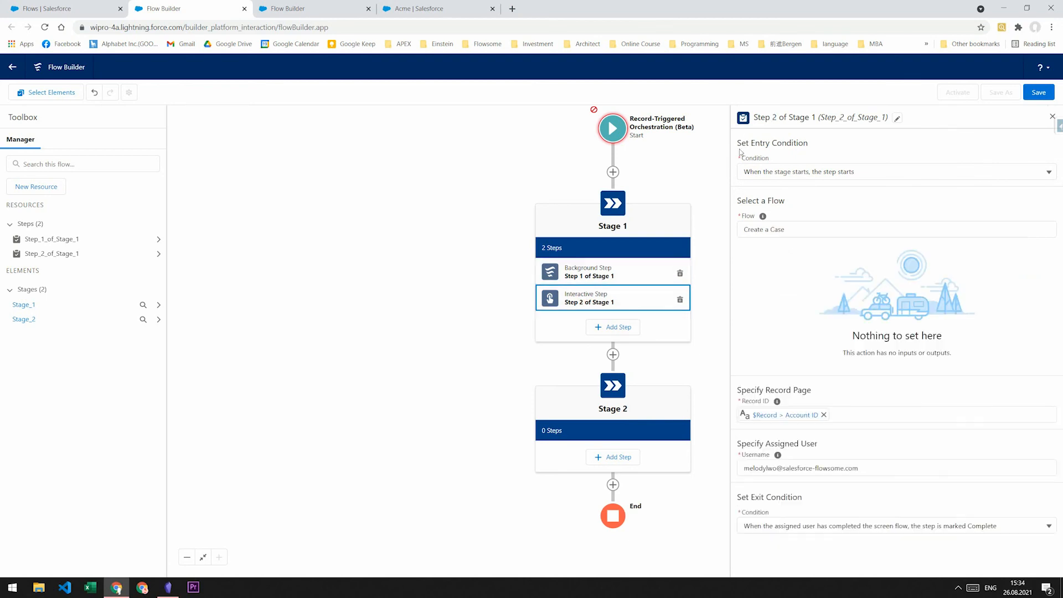
{"action": "left_click_drag", "start_coordinate": [808, 143], "coordinate": [751, 143]}
{"action": "left_click_drag", "start_coordinate": [750, 496], "coordinate": [825, 501]}
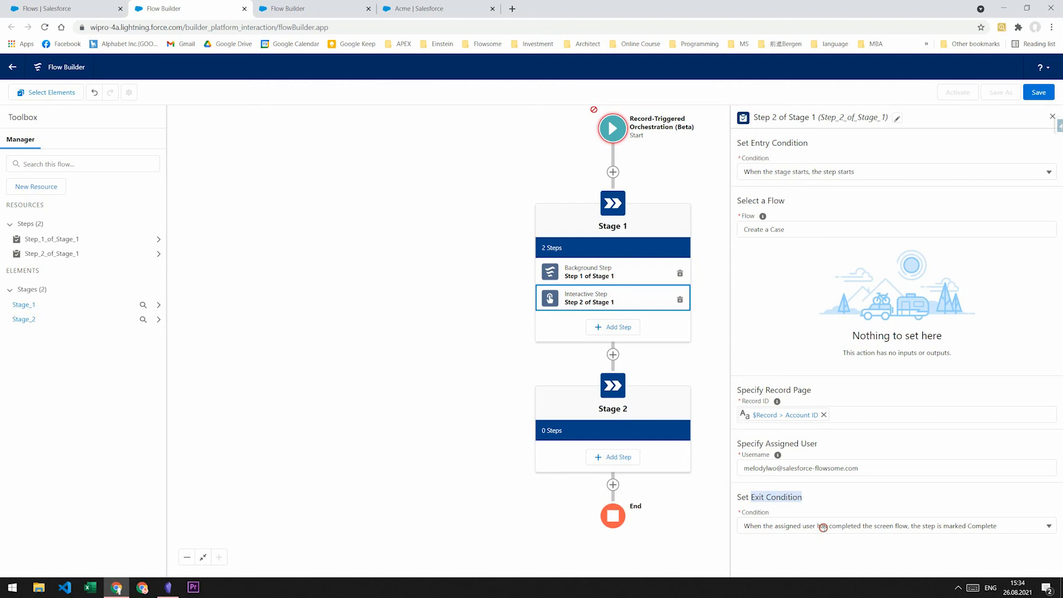
- Set Step 2's exit condition to 'evaluation flow returns True' and close its properties
{"action": "left_click", "coordinate": [822, 526]}
{"action": "left_click", "coordinate": [804, 560]}
{"action": "left_click", "coordinate": [793, 554]}
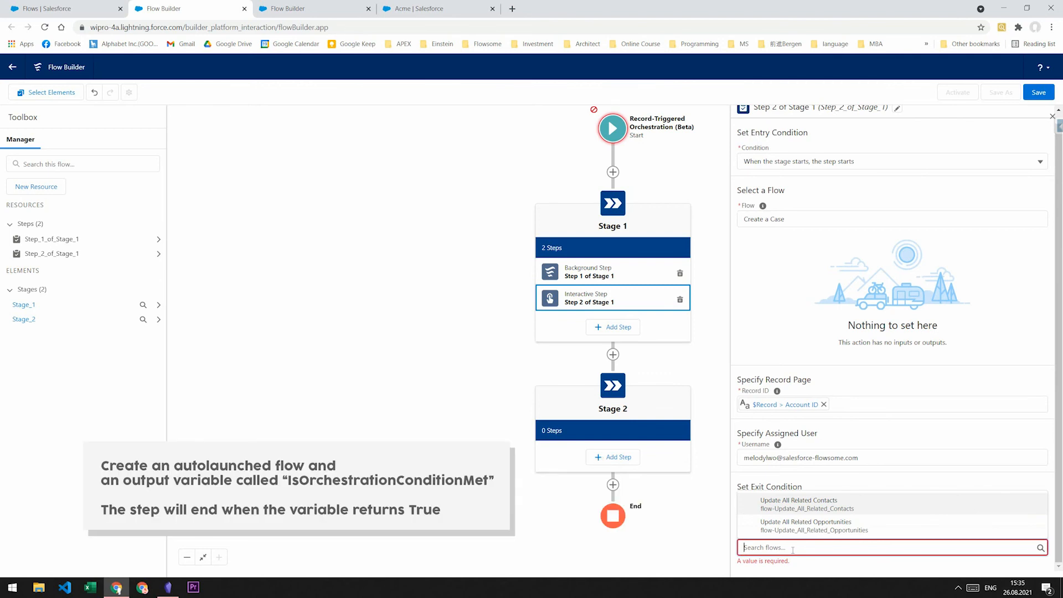
{"action": "left_click", "coordinate": [778, 503]}
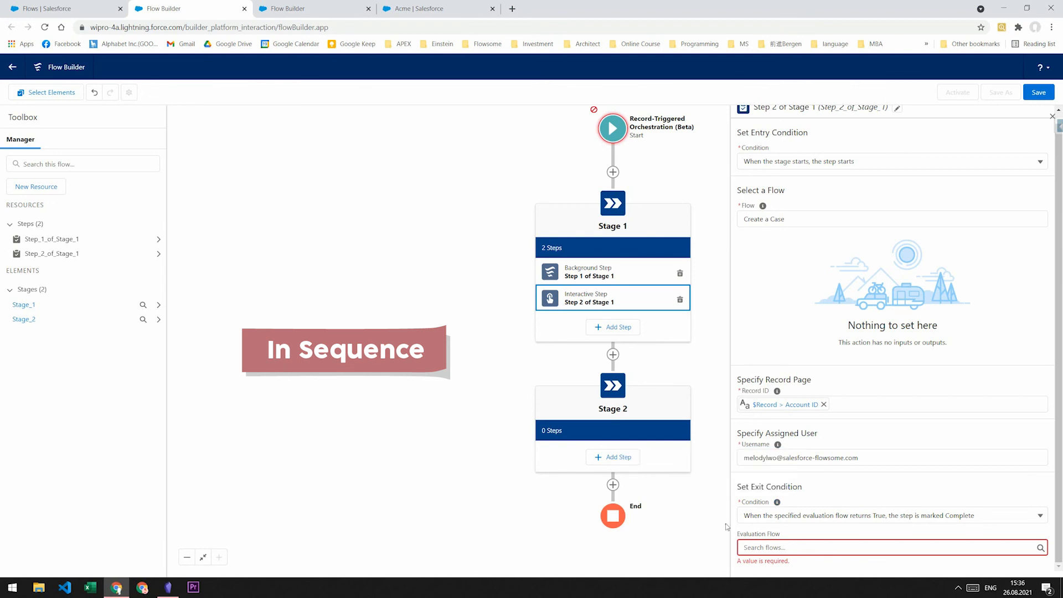
{"action": "left_click", "coordinate": [718, 521]}
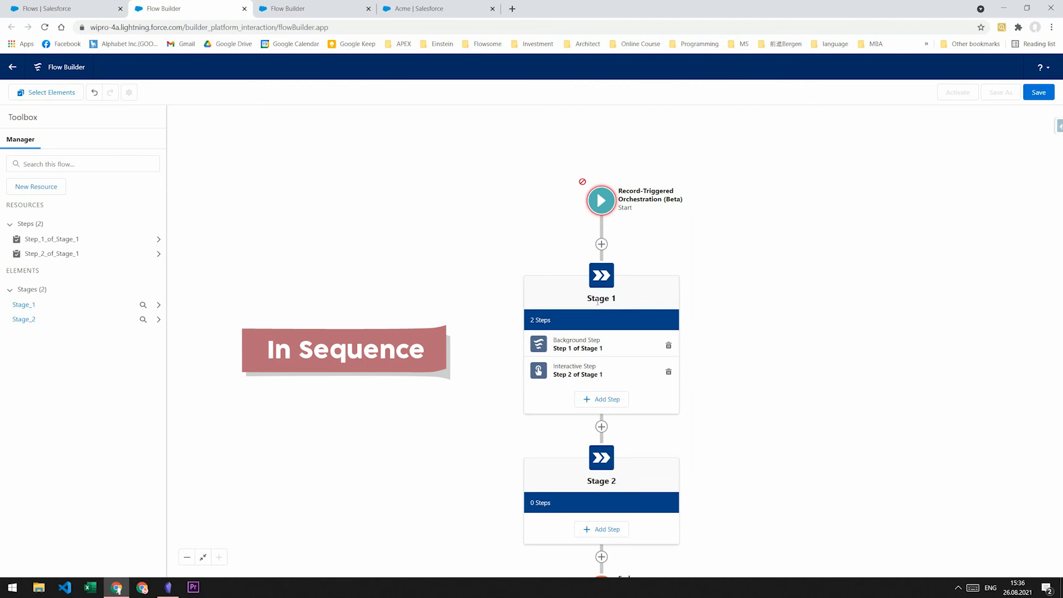
- Set Step 2's entry condition to 'When another step is marked Complete' with Step 1 of Stage 1
{"action": "left_click", "coordinate": [598, 368]}
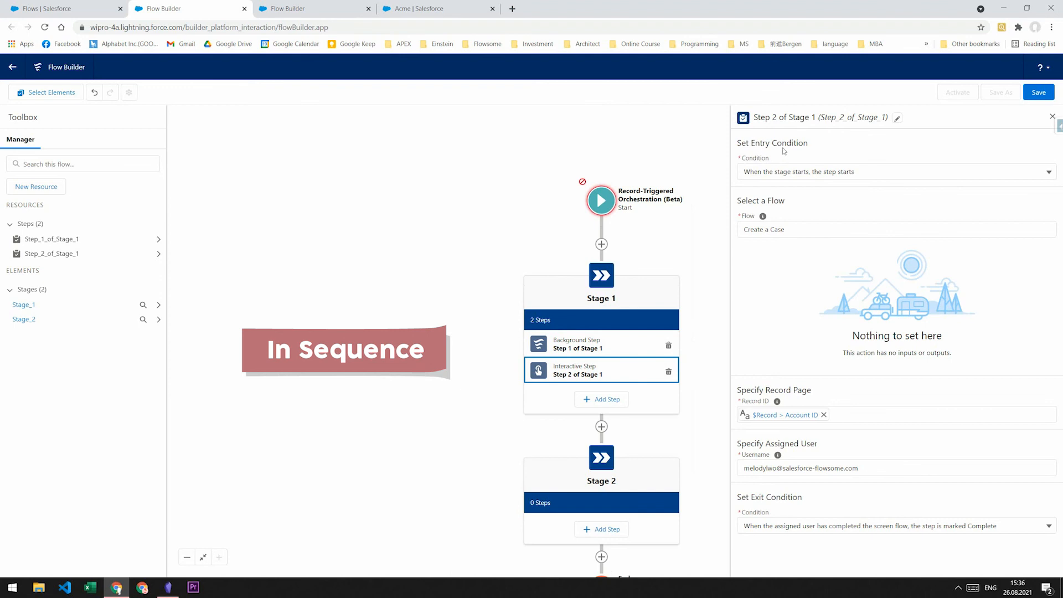
{"action": "left_click", "coordinate": [809, 171]}
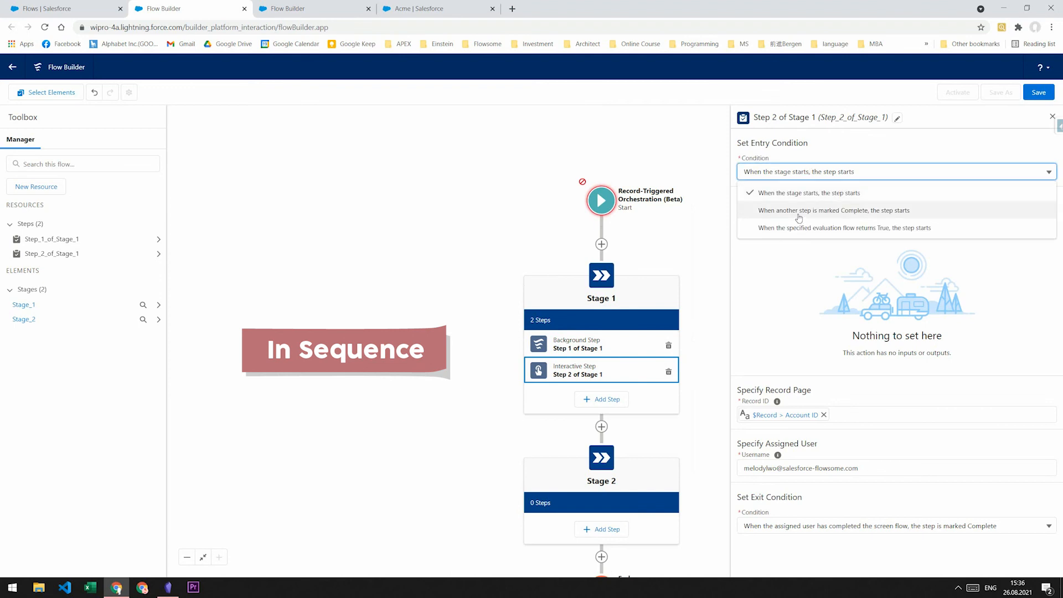
{"action": "left_click", "coordinate": [798, 215]}
{"action": "left_click", "coordinate": [798, 206]}
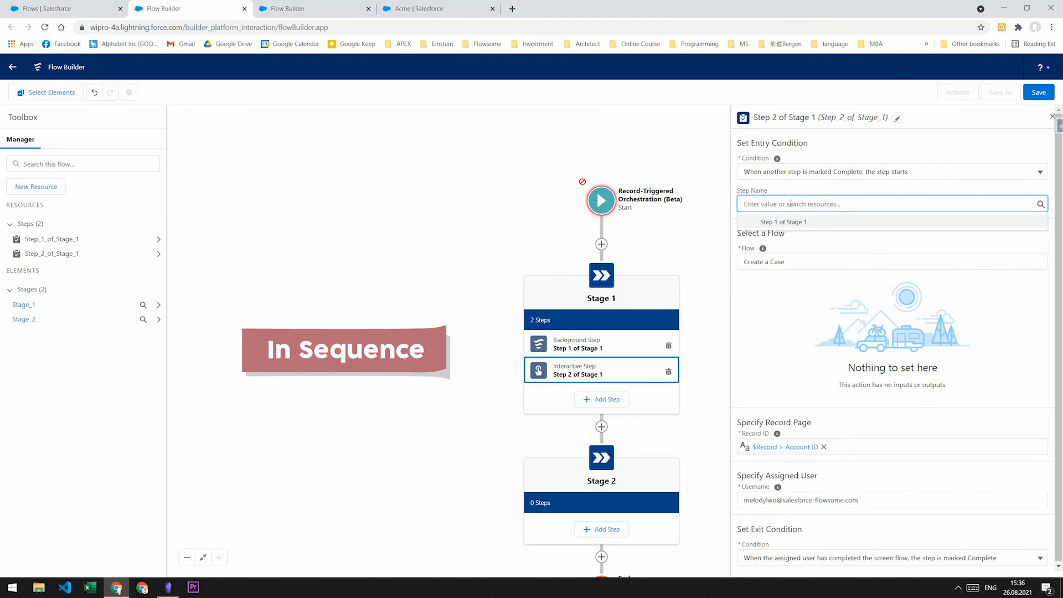
{"action": "left_click", "coordinate": [799, 221]}
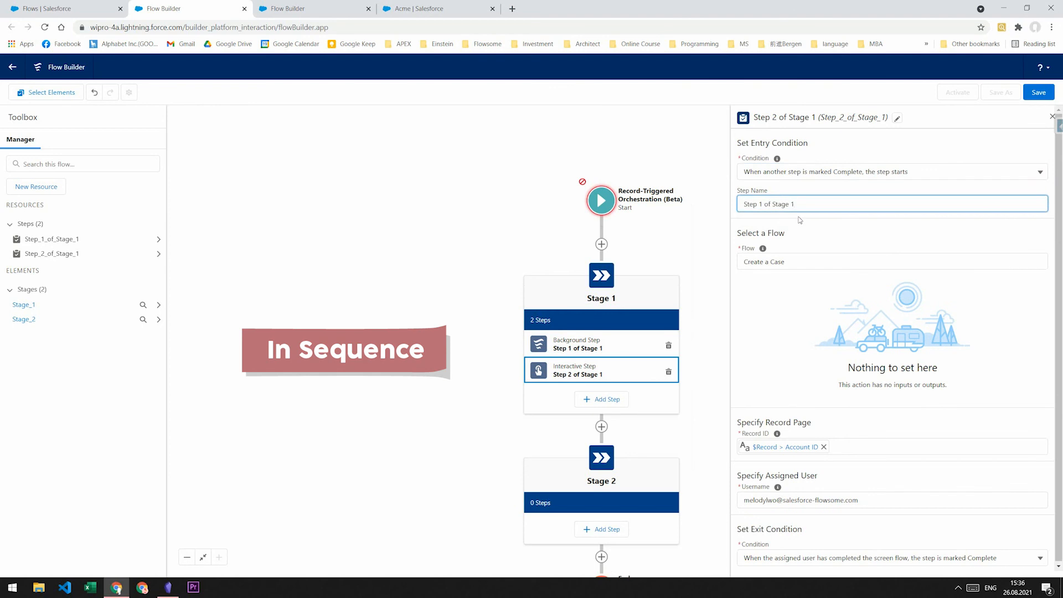
{"action": "left_click", "coordinate": [700, 347]}
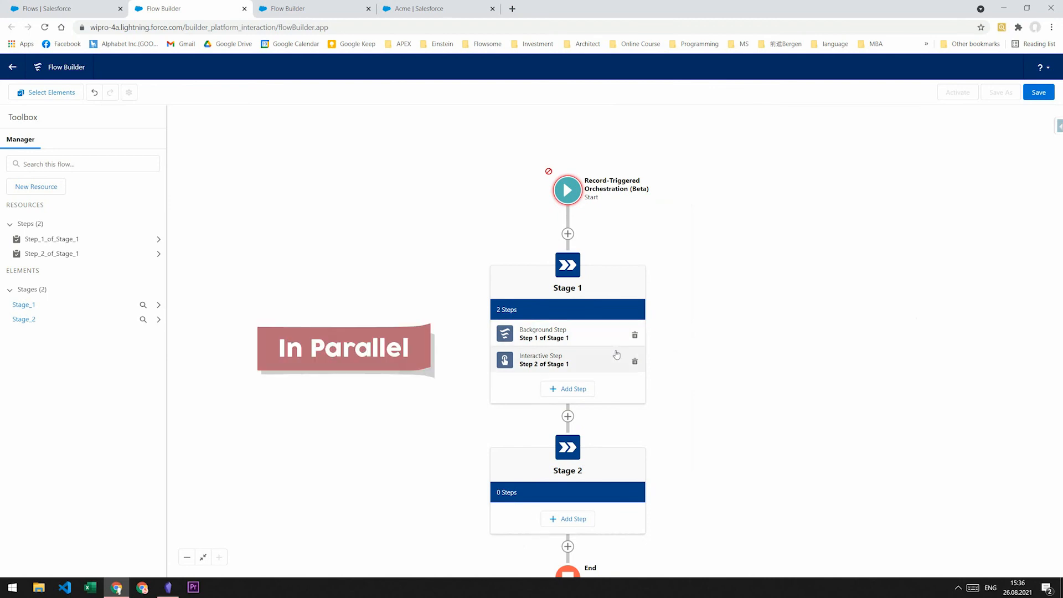
- Change Step 2's entry condition to 'When the stage starts', comparing it against Step 1's settings
{"action": "left_click", "coordinate": [603, 357]}
{"action": "left_click", "coordinate": [766, 172]}
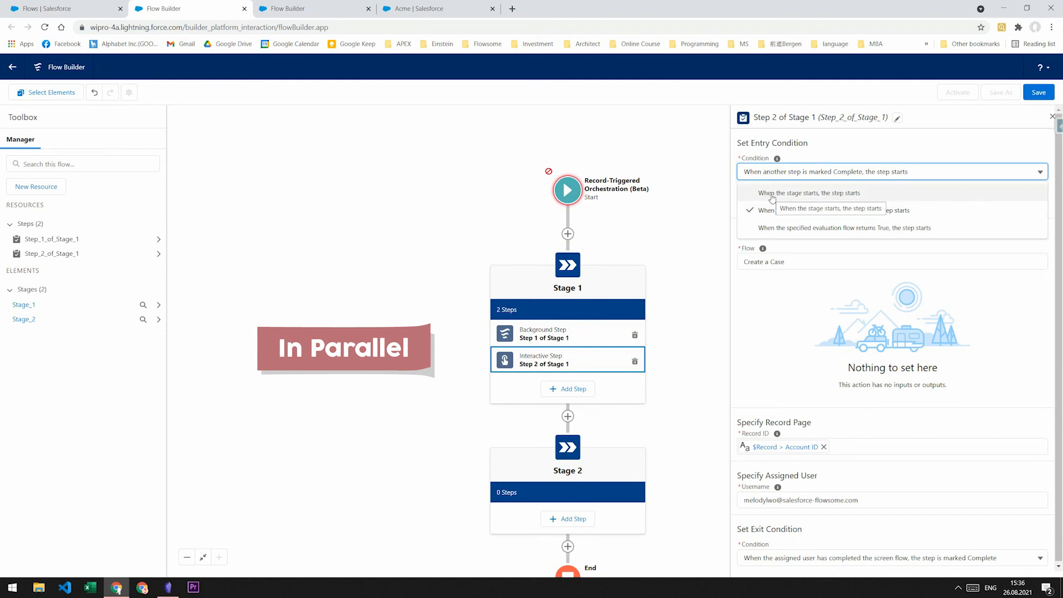
{"action": "left_click", "coordinate": [772, 193]}
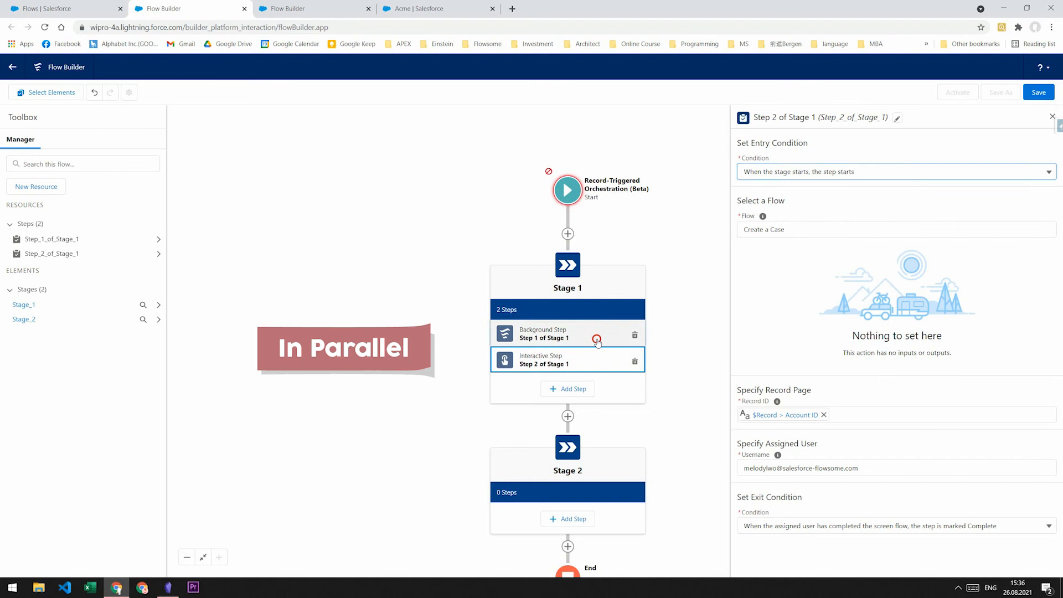
{"action": "left_click", "coordinate": [593, 336]}
{"action": "left_click", "coordinate": [595, 357]}
{"action": "left_click", "coordinate": [595, 327]}
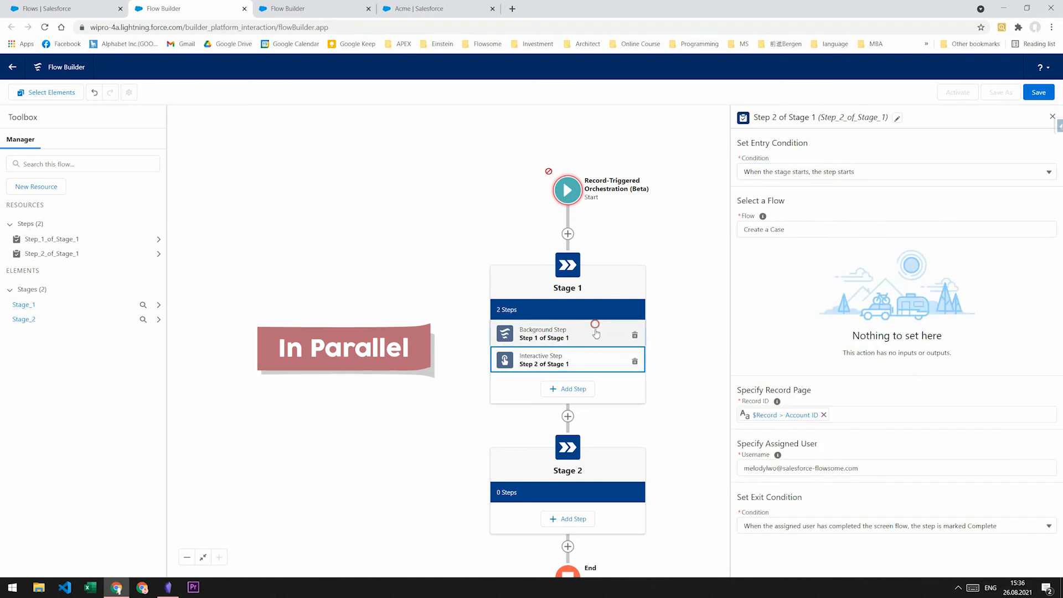
{"action": "left_click", "coordinate": [596, 357]}
{"action": "left_click", "coordinate": [596, 336]}
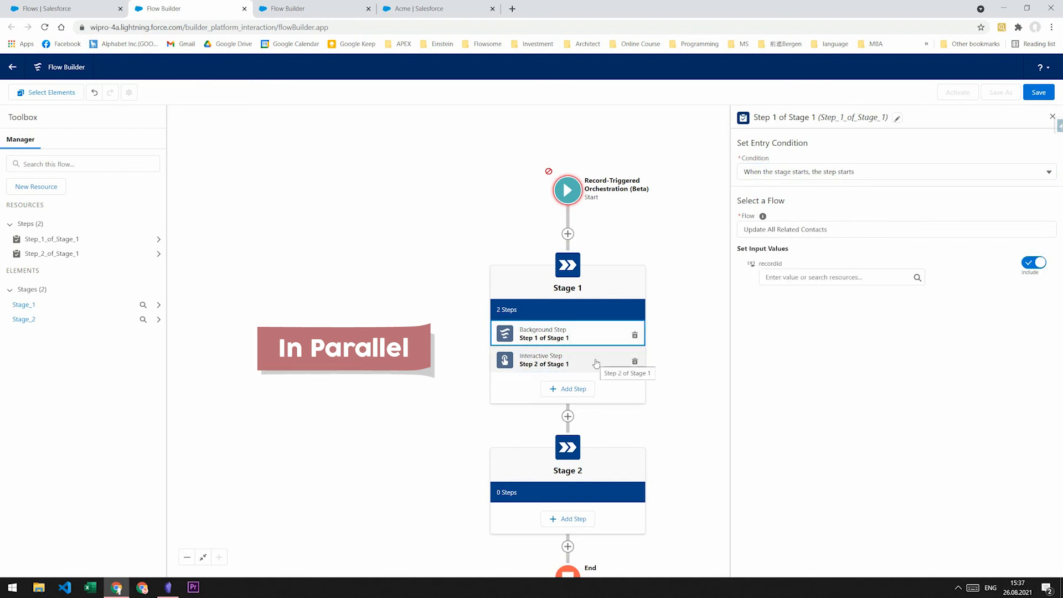
{"action": "left_click", "coordinate": [596, 361]}
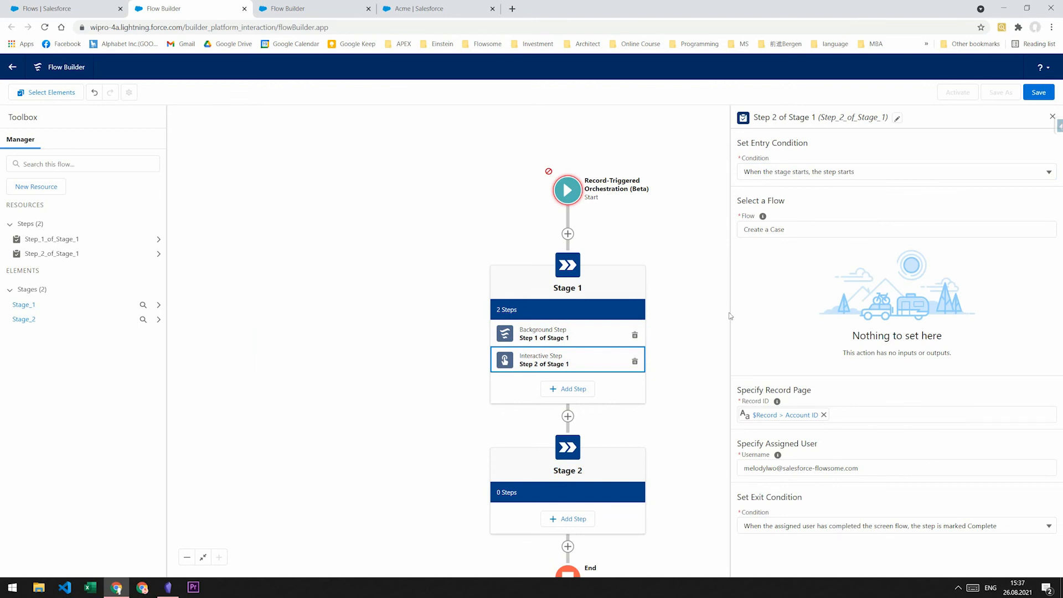
{"action": "left_click", "coordinate": [771, 173]}
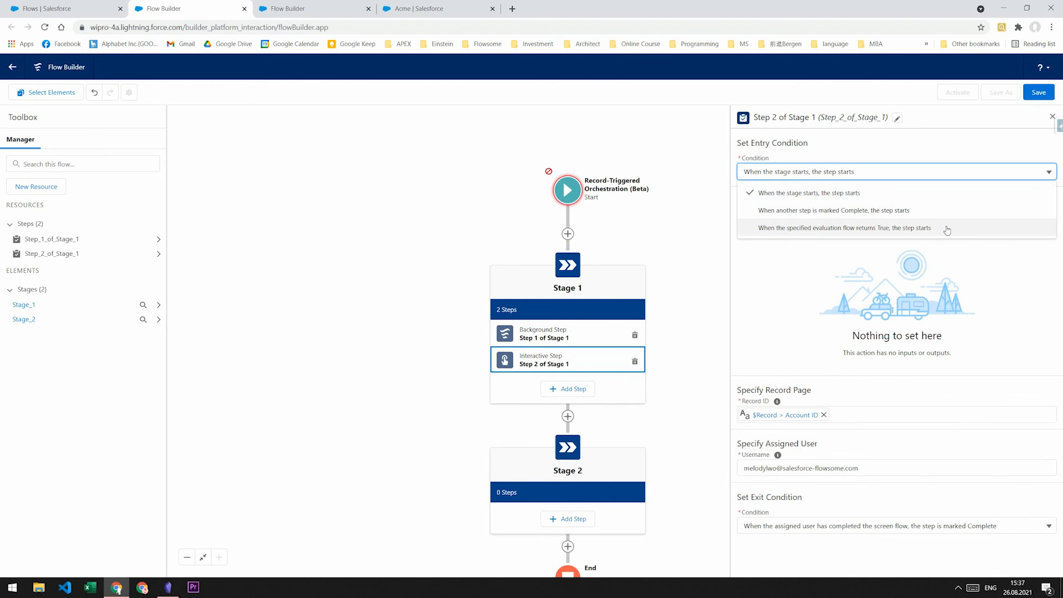
{"action": "left_click", "coordinate": [577, 388]}
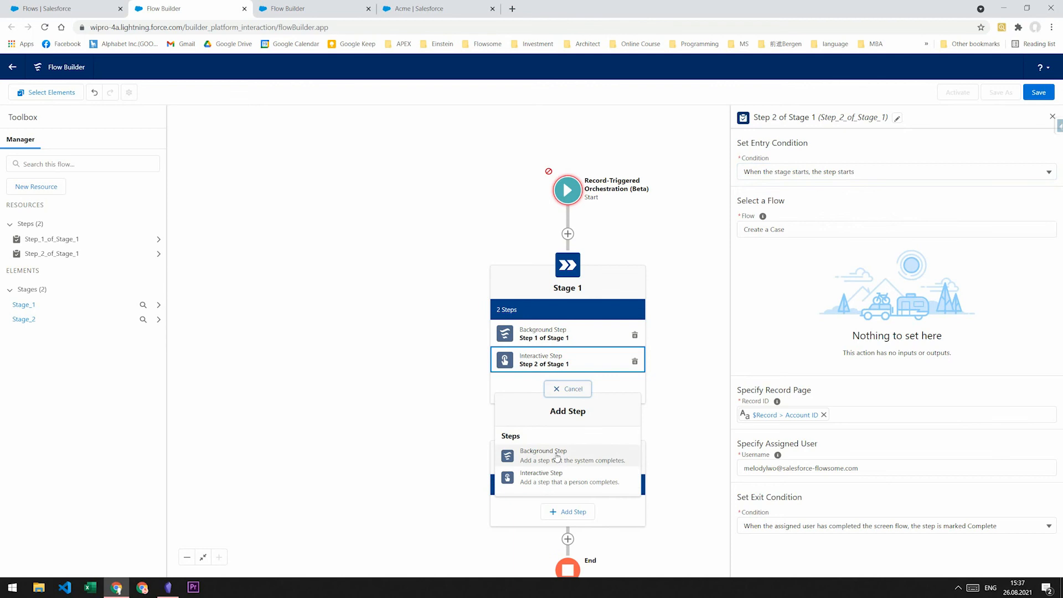
- Add a Background Step that starts when an evaluation flow returns True, then switch to Orchestrator Demo - V3
{"action": "left_click", "coordinate": [556, 455]}
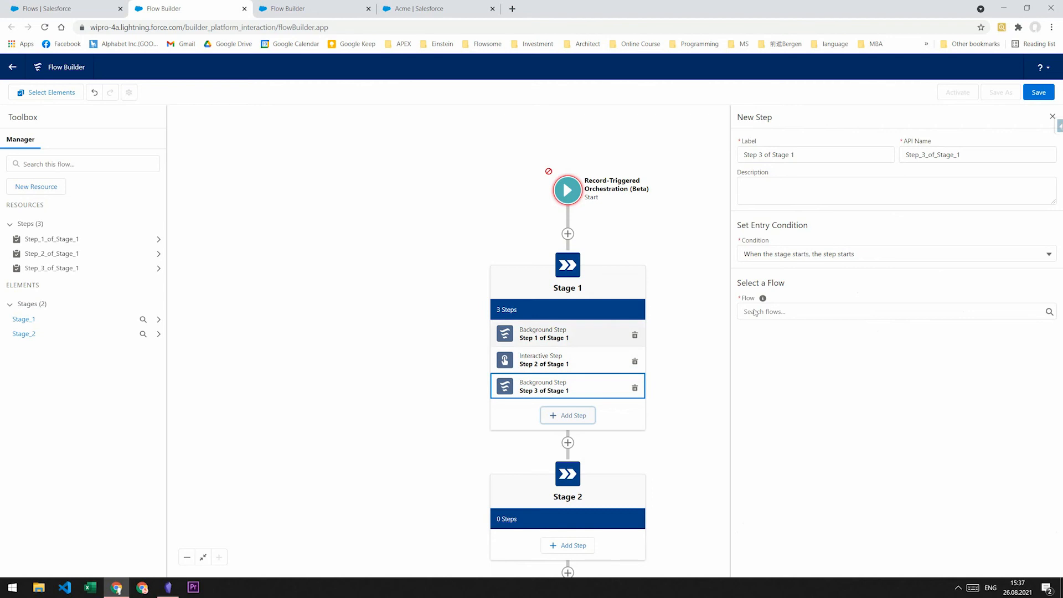
{"action": "left_click", "coordinate": [801, 255]}
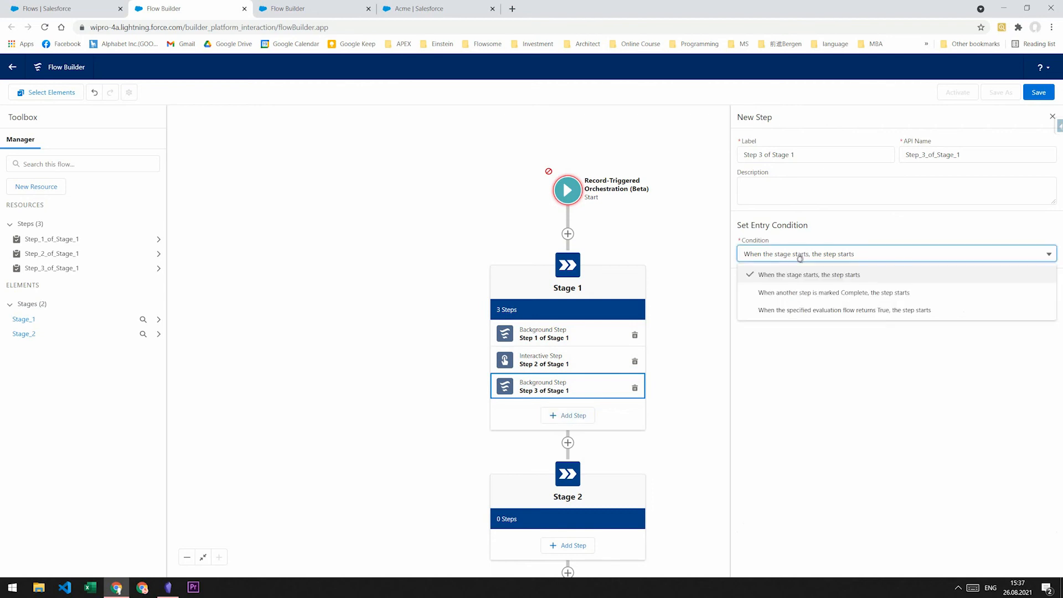
{"action": "left_click", "coordinate": [782, 293]}
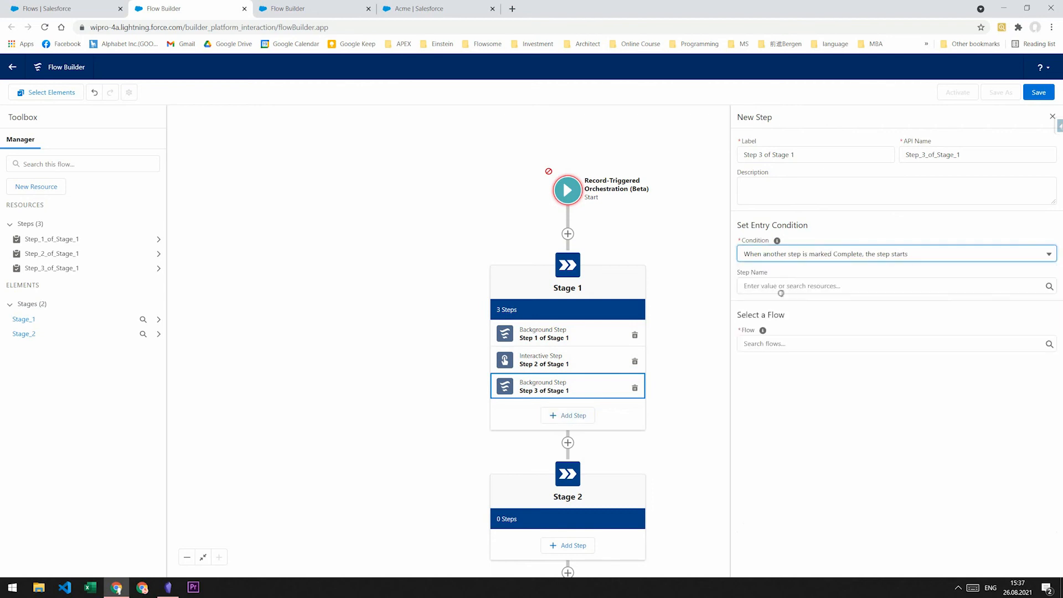
{"action": "left_click", "coordinate": [779, 286]}
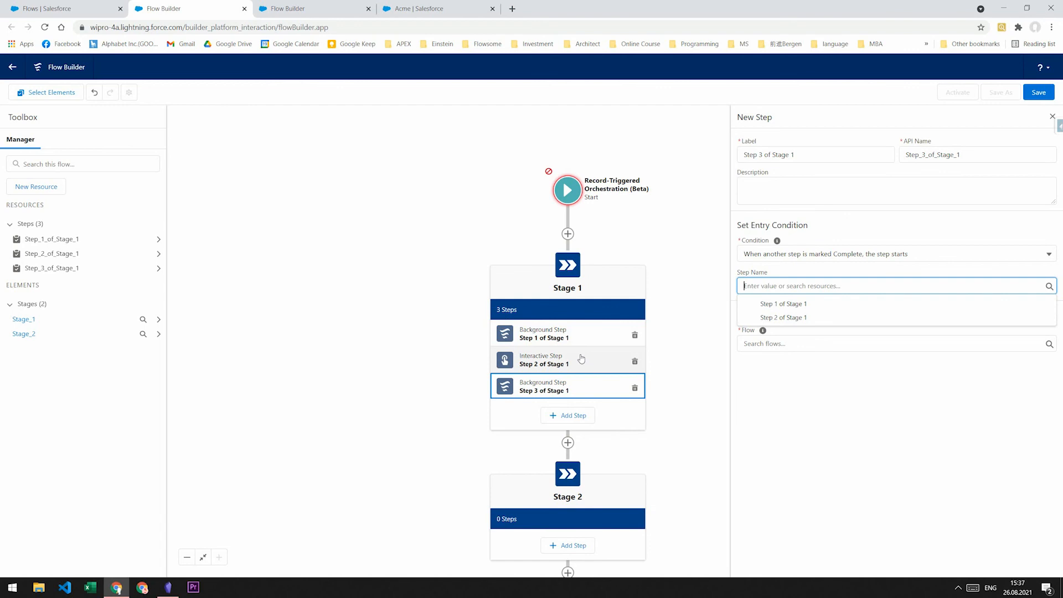
{"action": "left_click", "coordinate": [769, 255]}
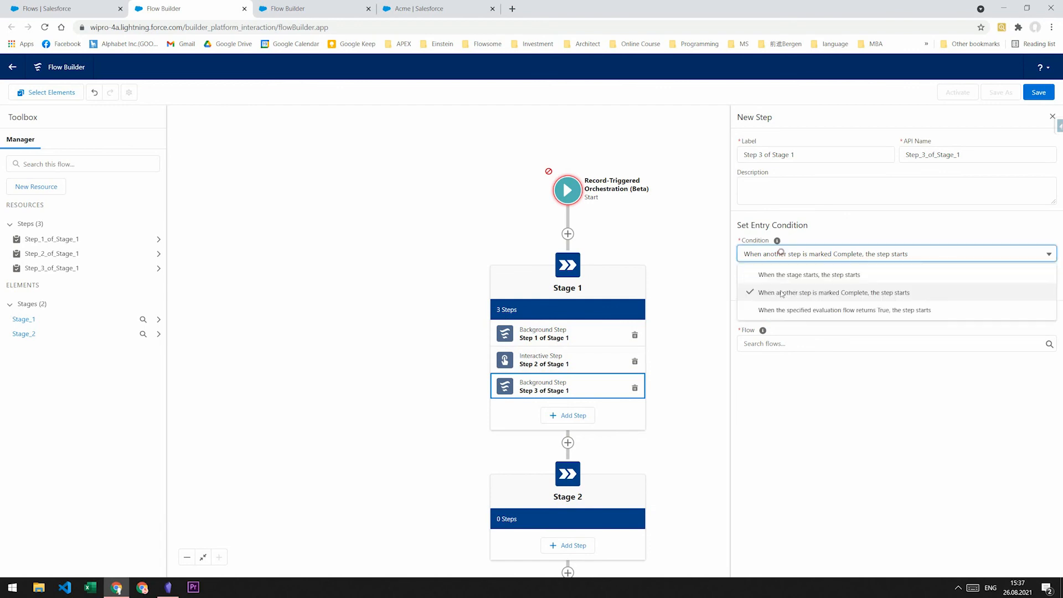
{"action": "left_click", "coordinate": [780, 307]}
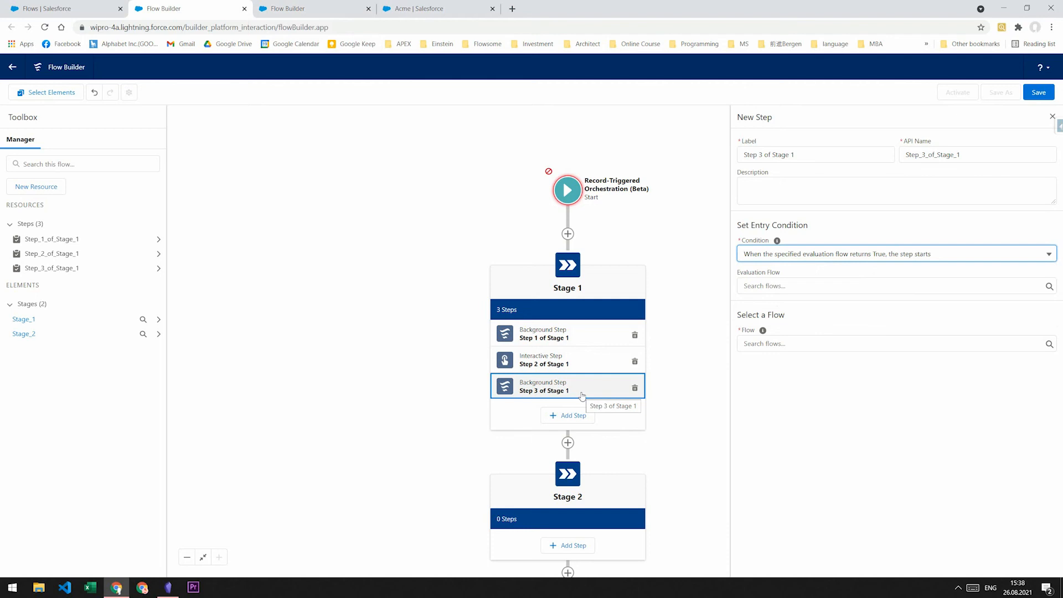
{"action": "key", "text": "ctrl+Tab"}
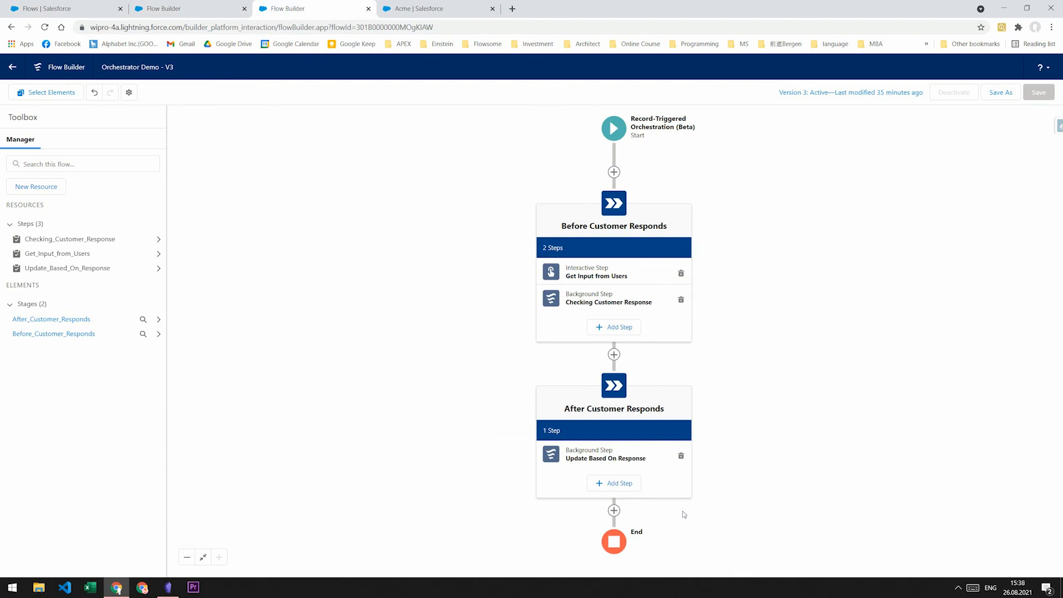
- Switch to the Acme account page showing the Work Guide's Confirm Customer Info step
{"action": "left_click", "coordinate": [439, 7]}
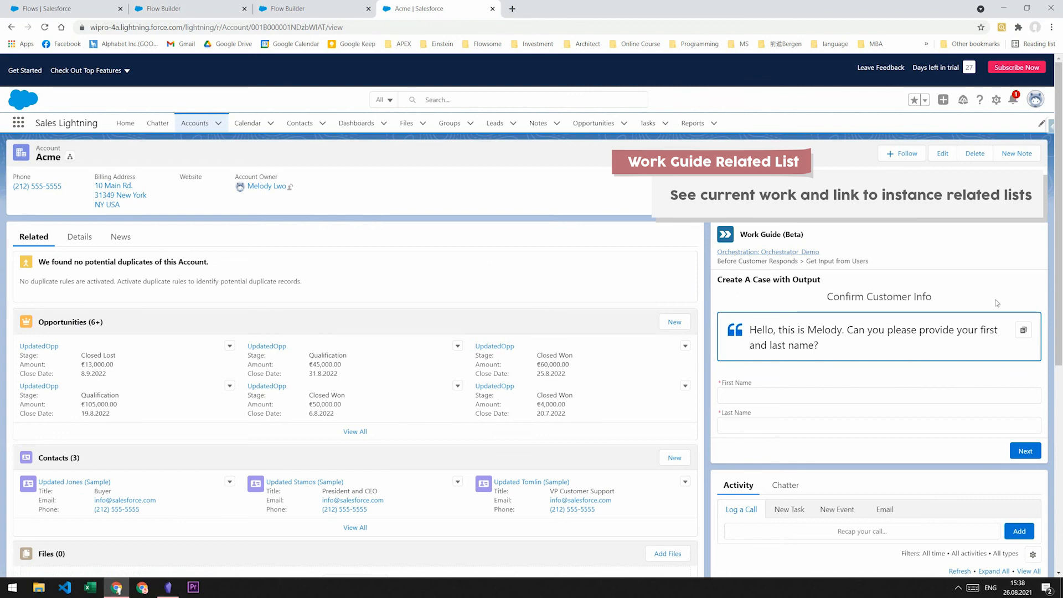
- Open instance 00000006 and compare its step, stage and history records with the Flow Builder canvas
{"action": "left_click", "coordinate": [788, 256]}
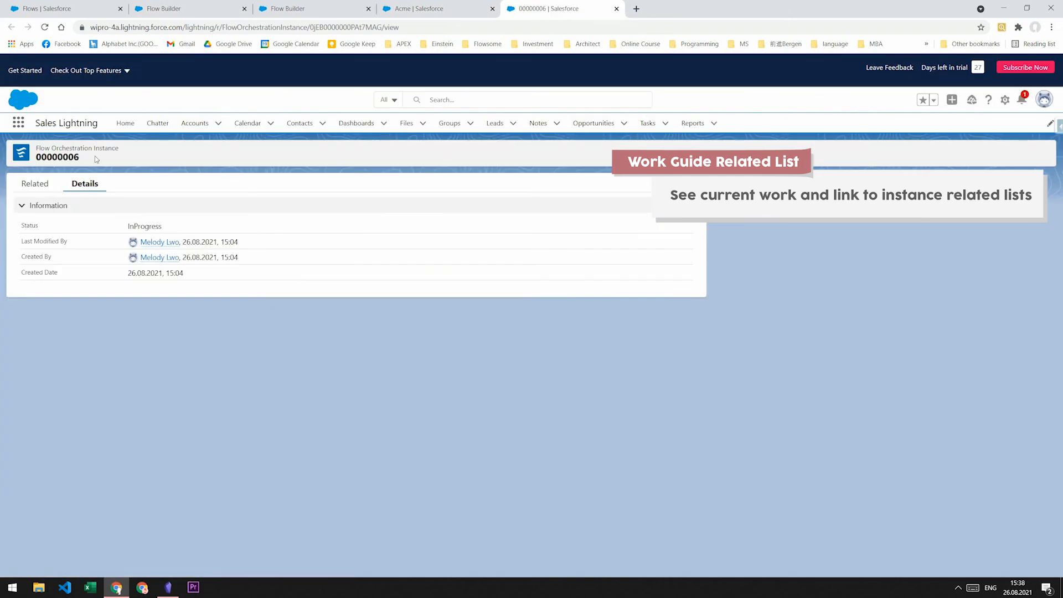
{"action": "left_click", "coordinate": [45, 186]}
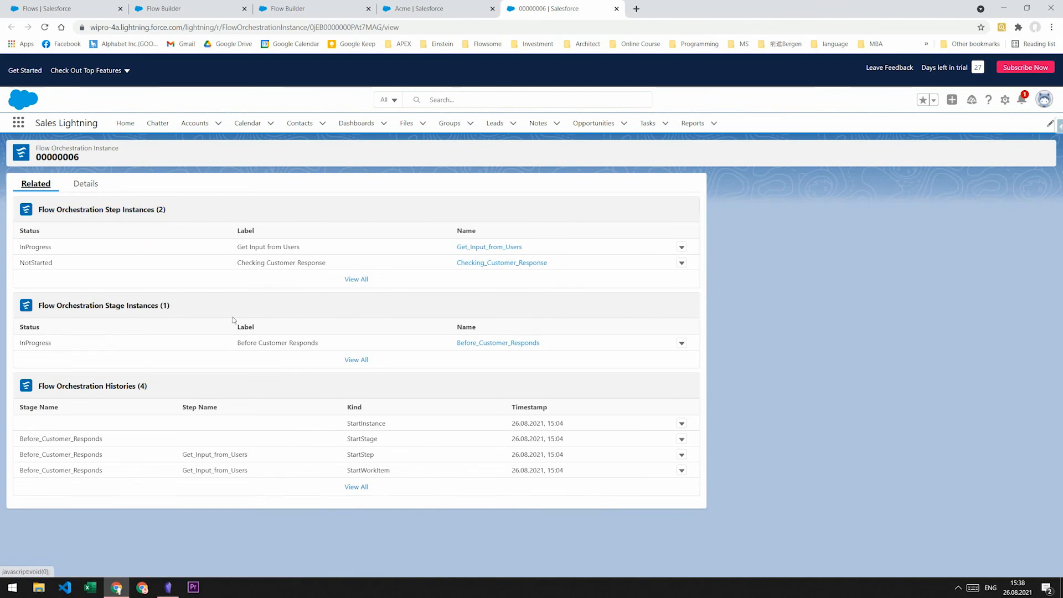
{"action": "triple_click", "coordinate": [277, 343]}
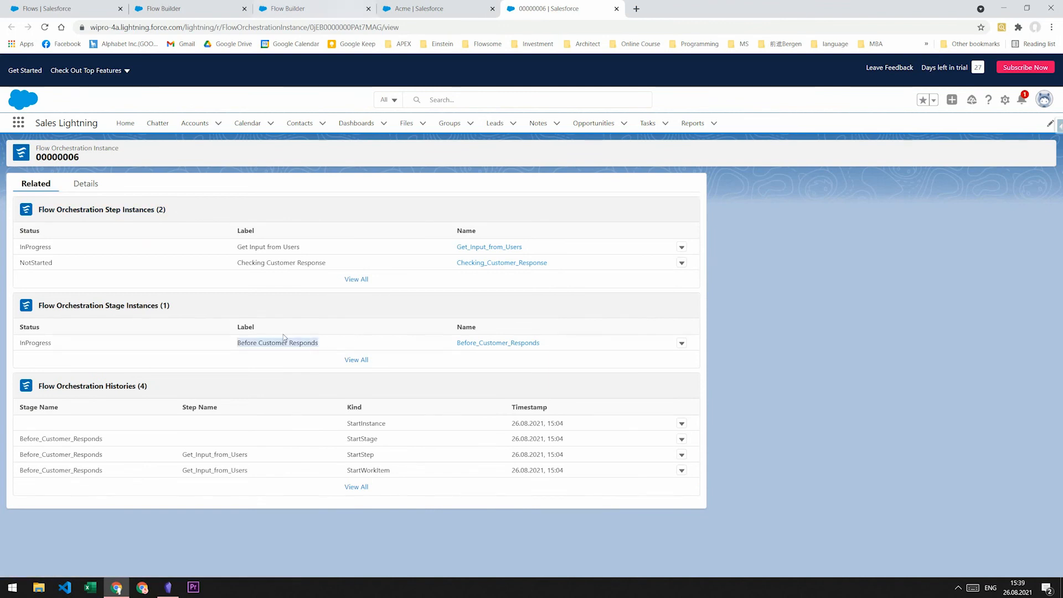
{"action": "left_click", "coordinate": [272, 7]}
{"action": "left_click", "coordinate": [509, 3]}
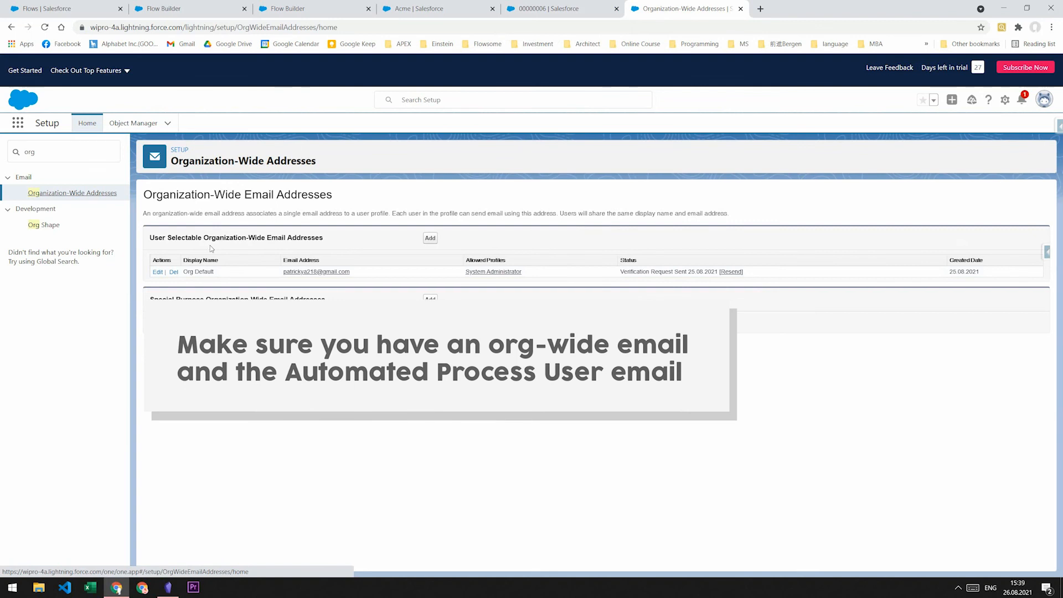
- Highlight the Organization-Wide Email Addresses heading and the Automated Process User Email Address label
{"action": "left_click_drag", "start_coordinate": [203, 237], "coordinate": [321, 237]}
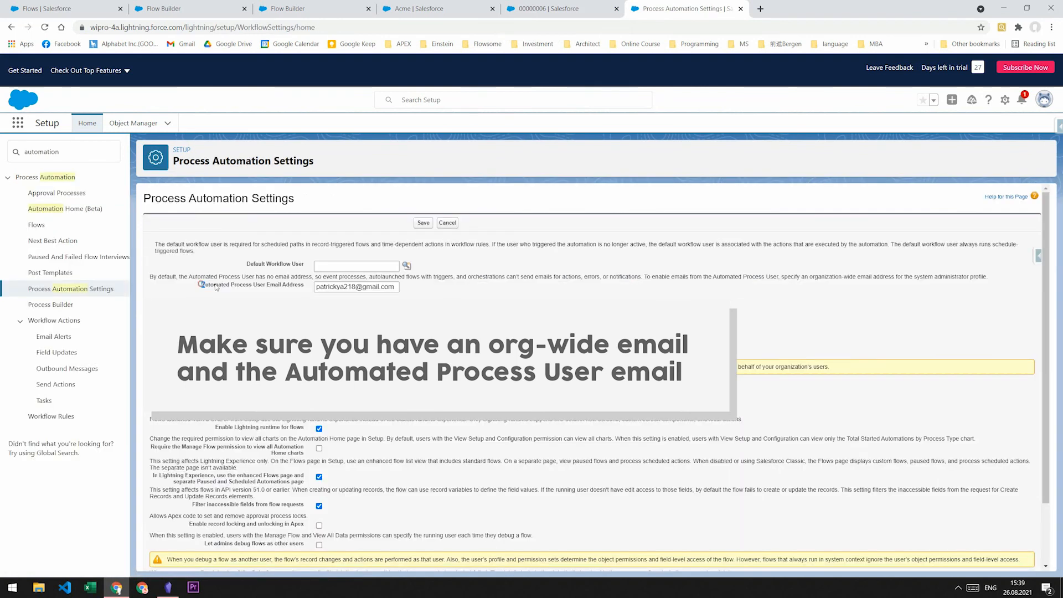
{"action": "left_click_drag", "start_coordinate": [199, 285], "coordinate": [305, 285]}
{"action": "left_click", "coordinate": [266, 295]}
{"action": "left_click_drag", "start_coordinate": [200, 284], "coordinate": [307, 288]}
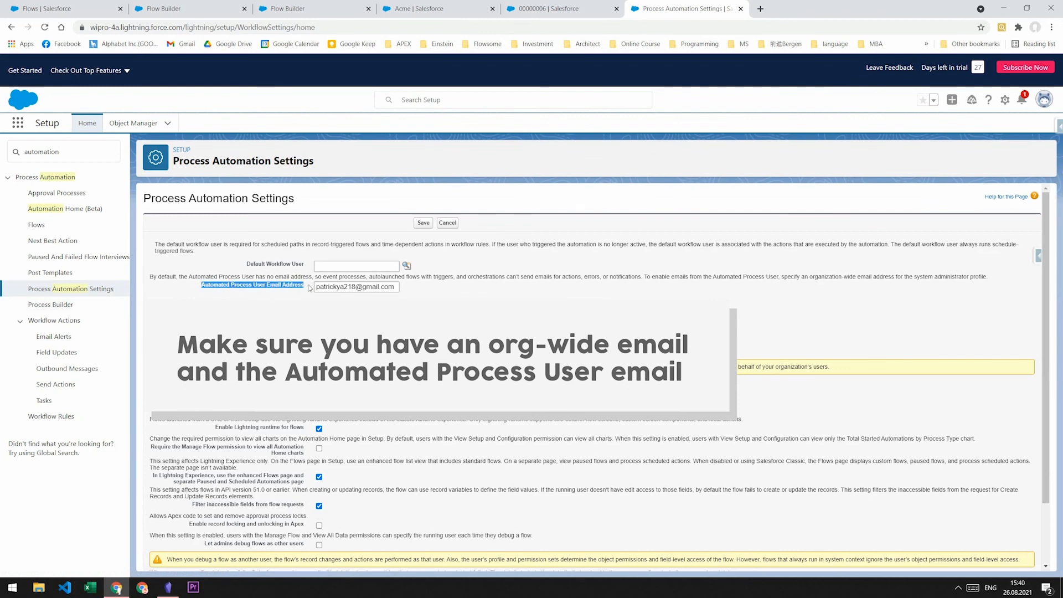